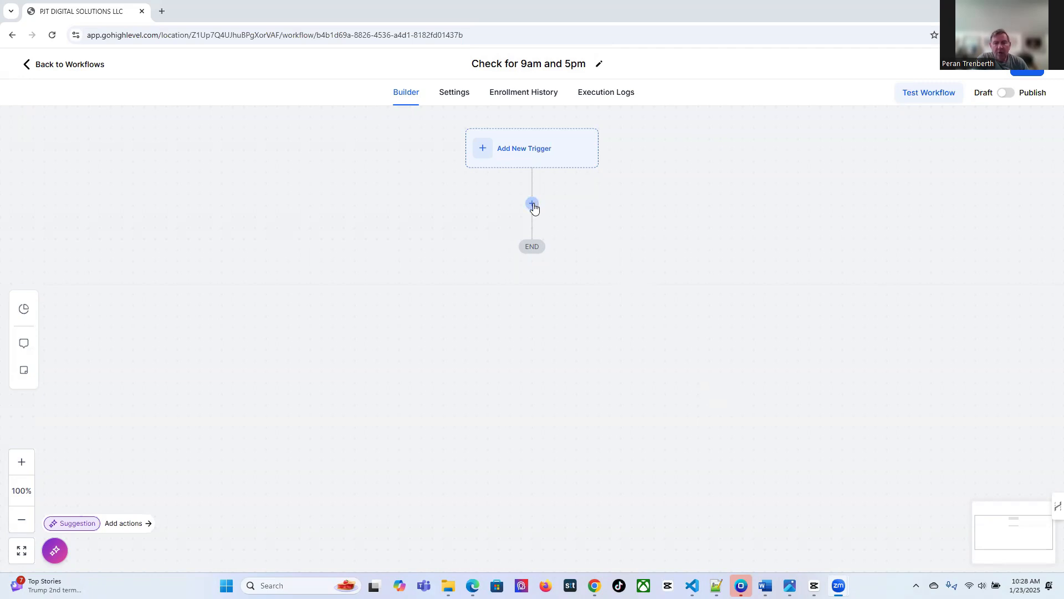
Add a Build Your Own If/Else condition step and name it 'Check for 9am'
click(533, 205)
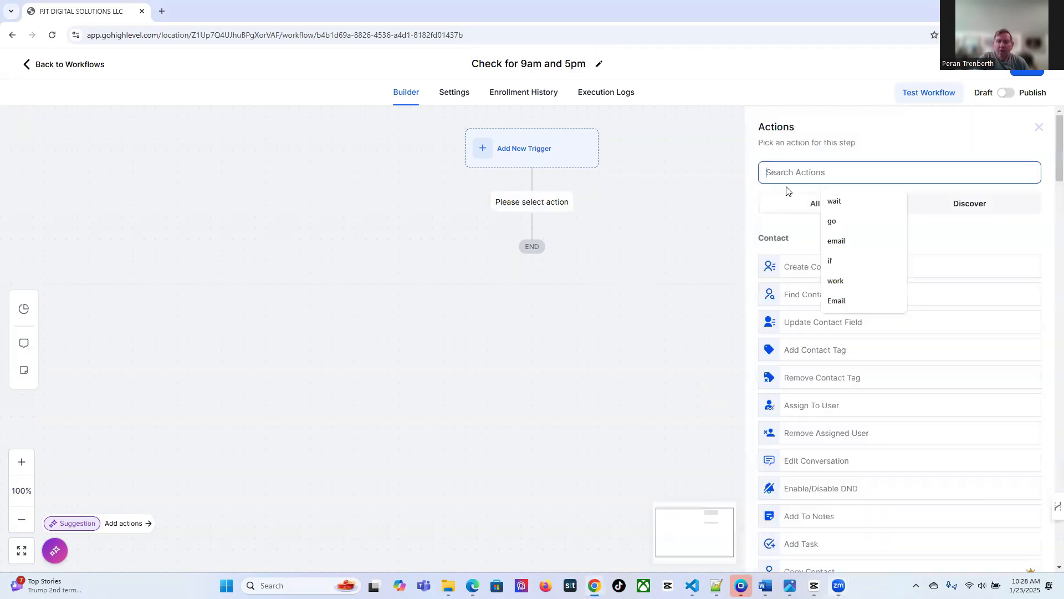
text(if)
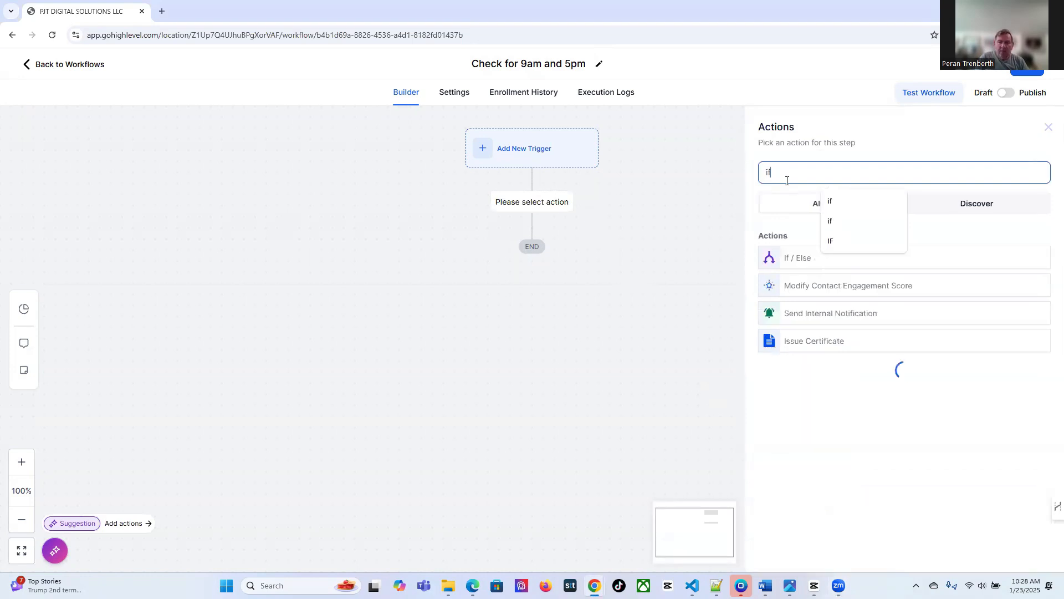
click(796, 259)
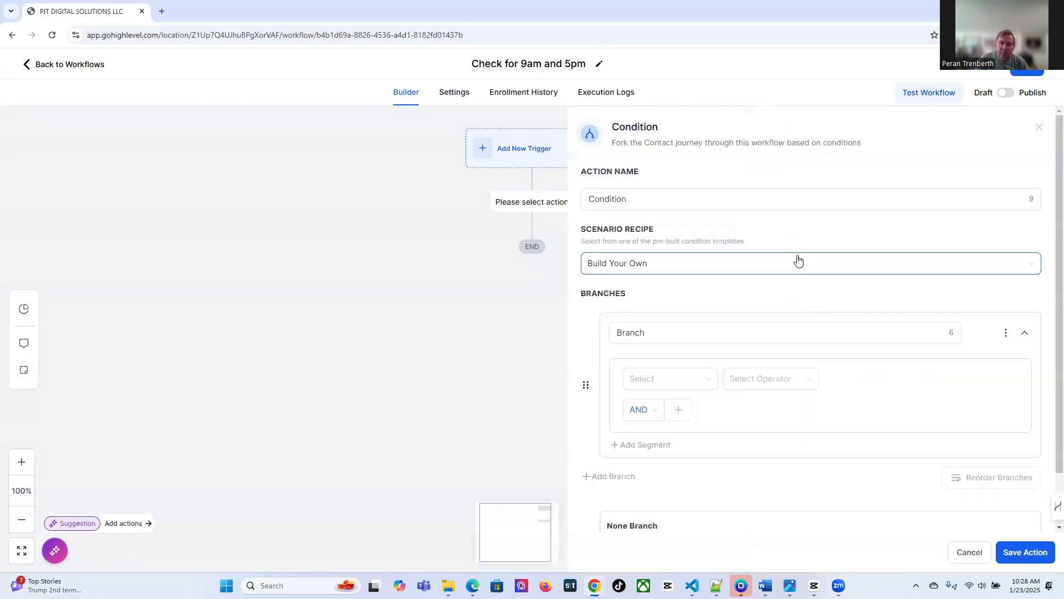
click(661, 266)
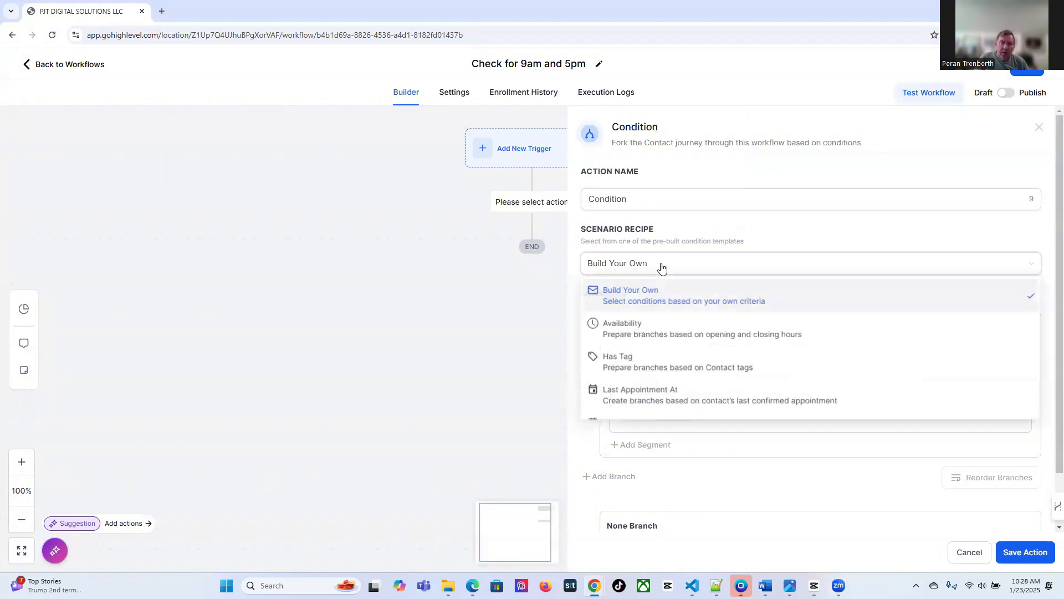
click(662, 267)
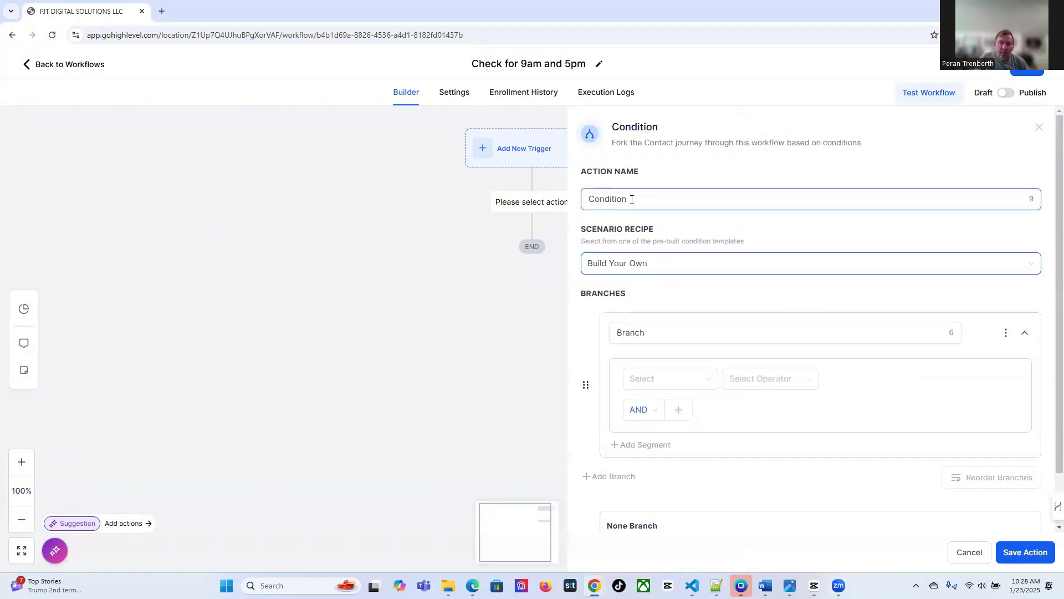
drag(629, 199, 589, 202)
text(Check for 9am)
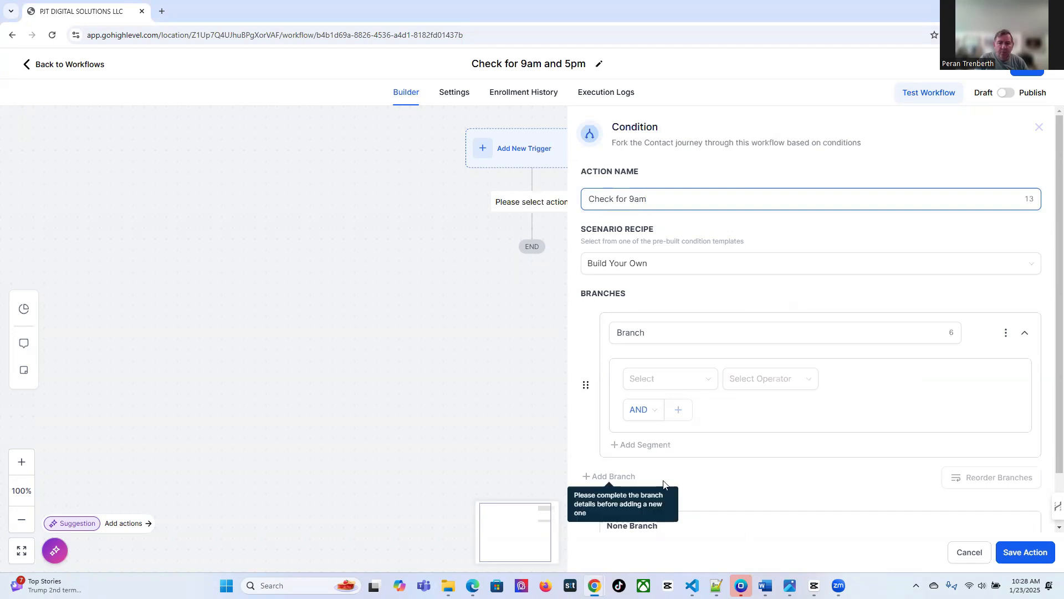
scroll(649, 493, down, 1)
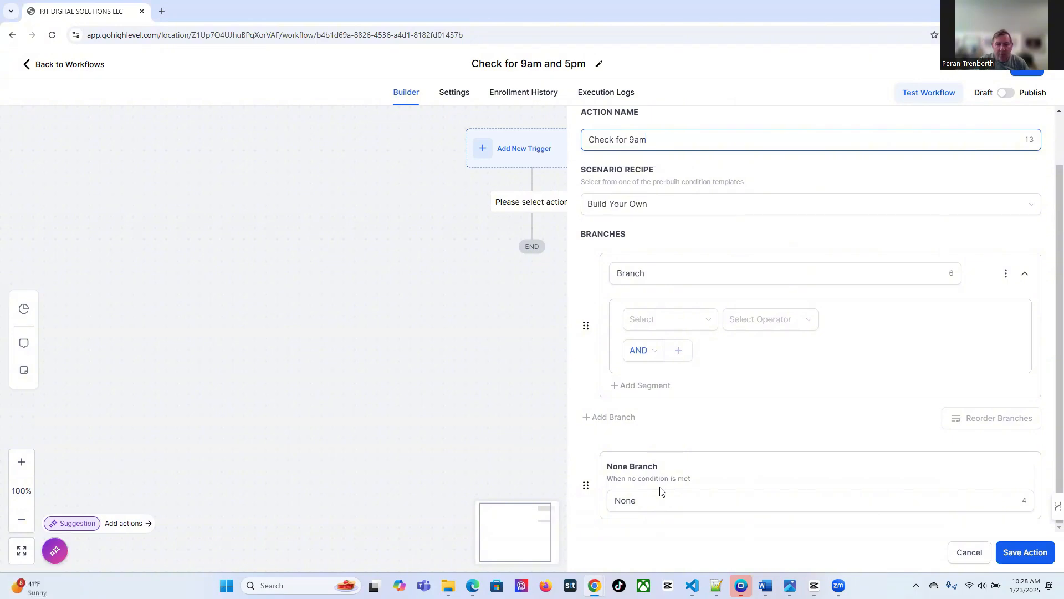
scroll(659, 490, up, 2)
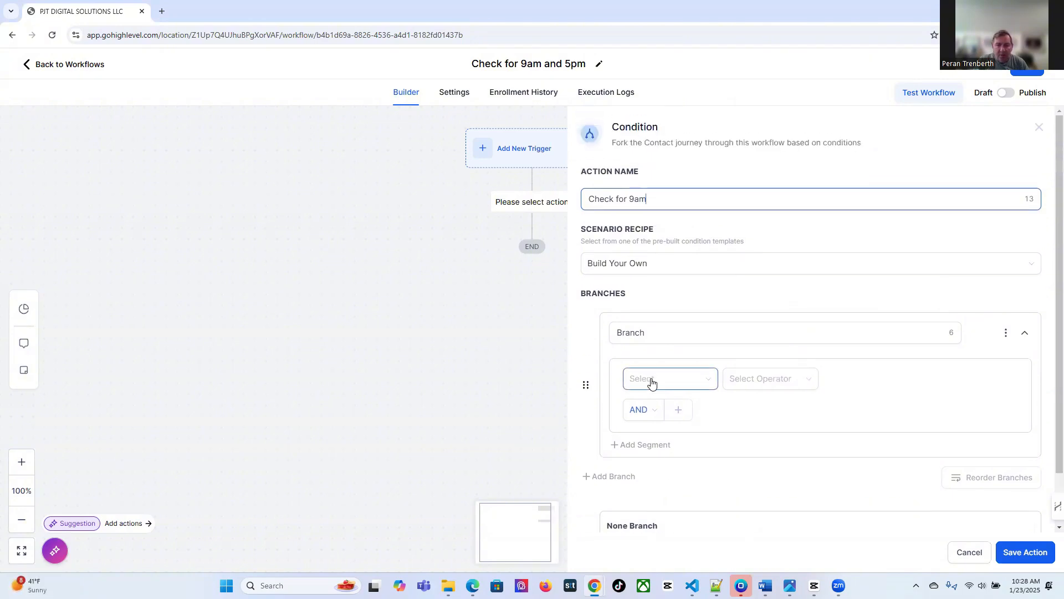
Set the first branch to Date - Time Current hour is before 09:00 AM
click(652, 383)
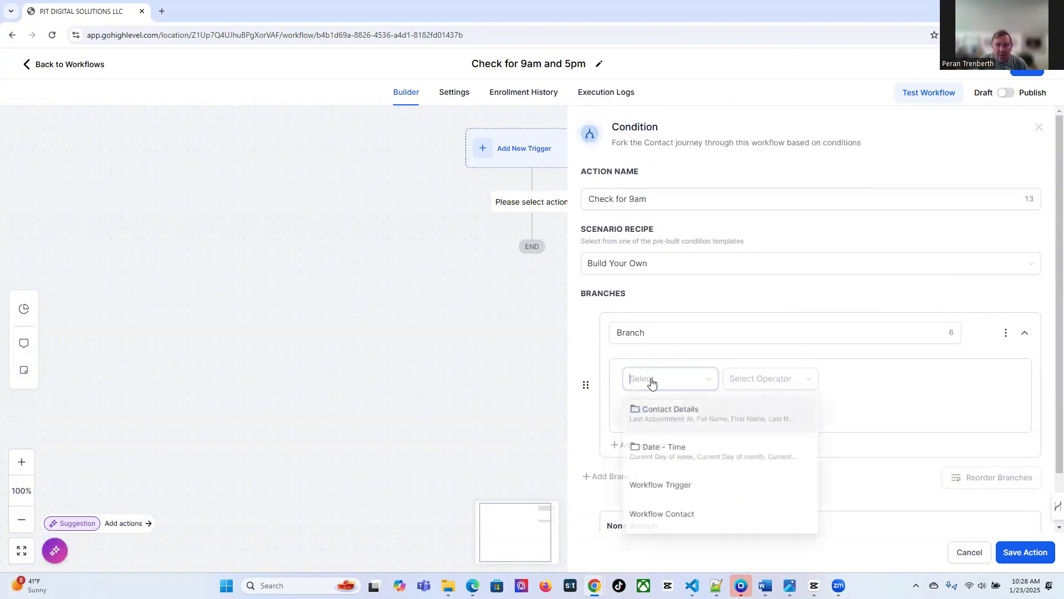
click(663, 454)
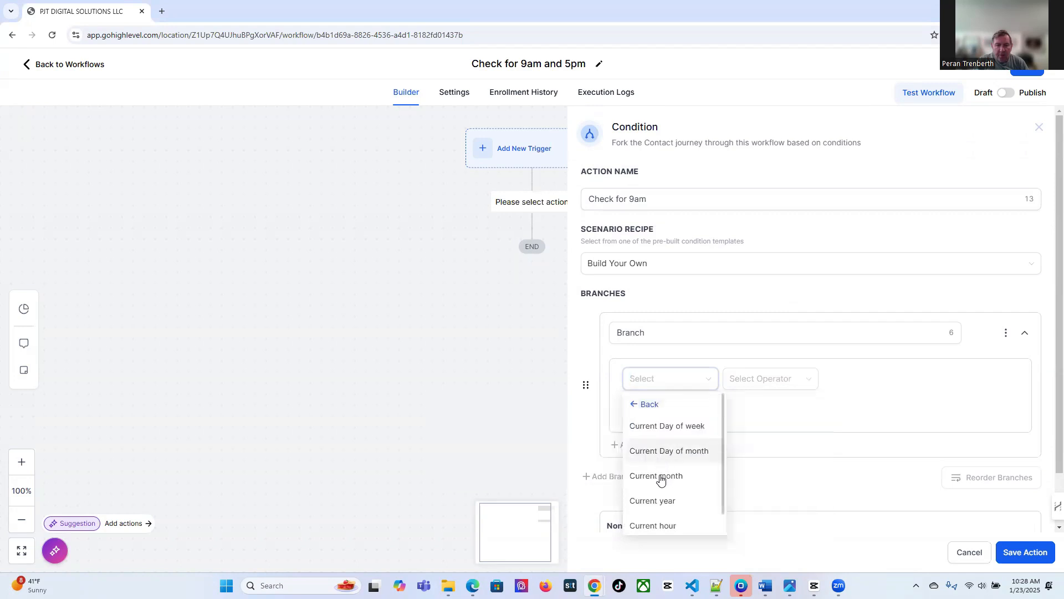
click(665, 527)
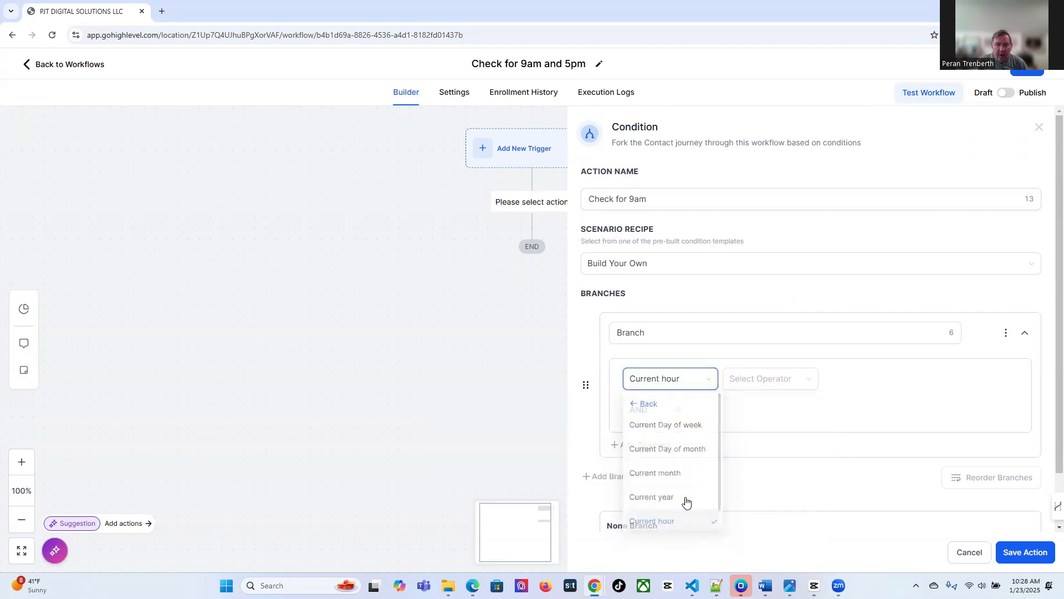
click(745, 382)
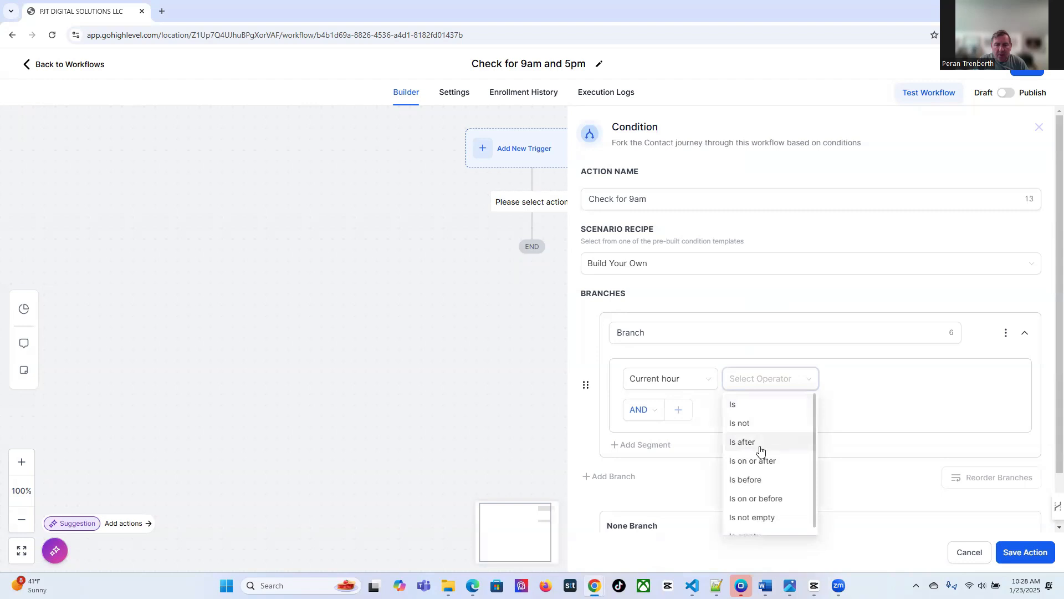
click(746, 480)
click(852, 382)
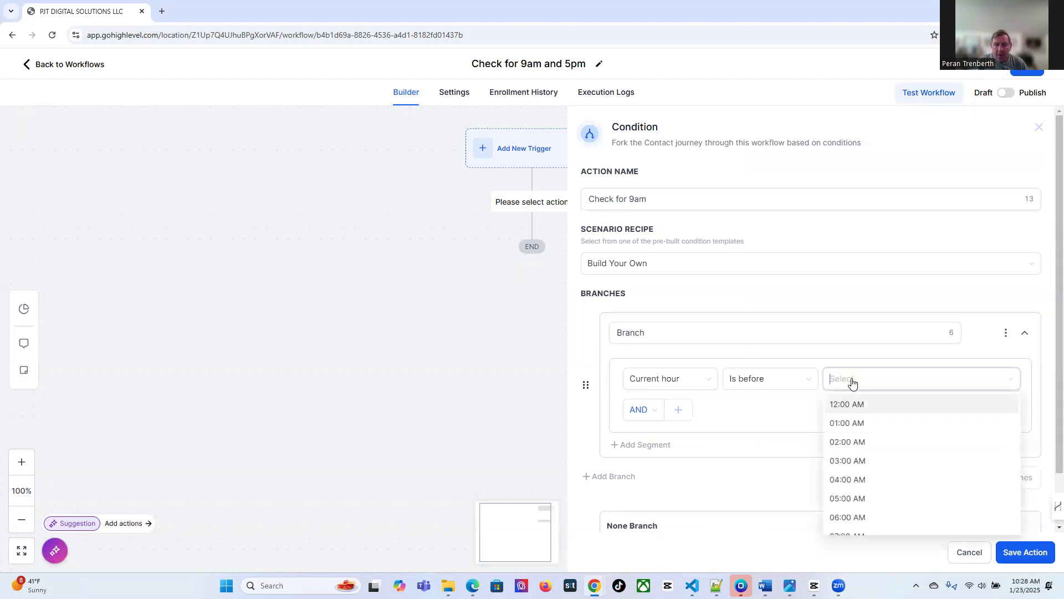
scroll(880, 478, down, 1)
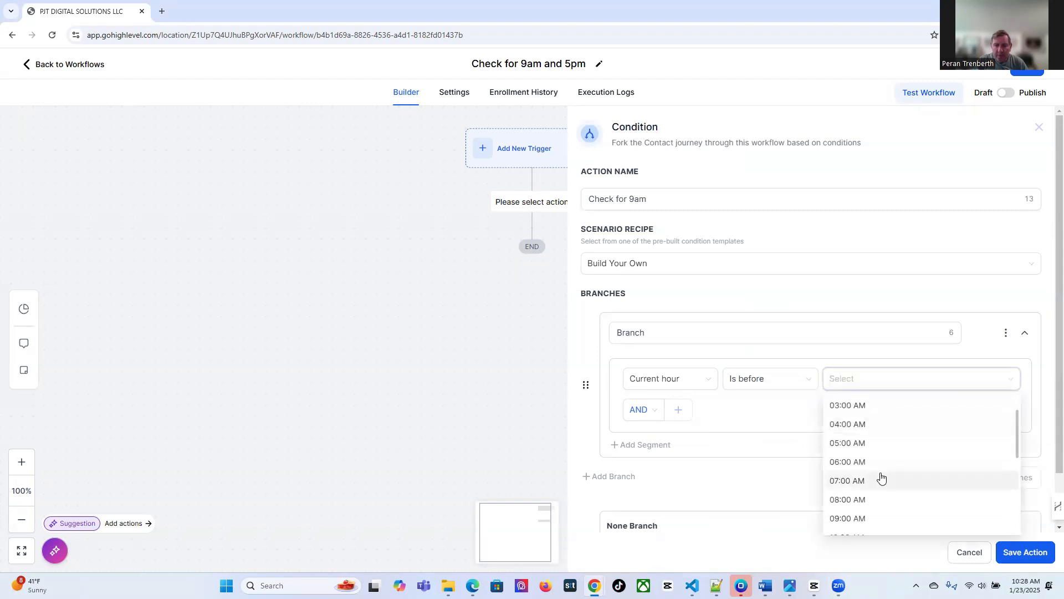
click(878, 520)
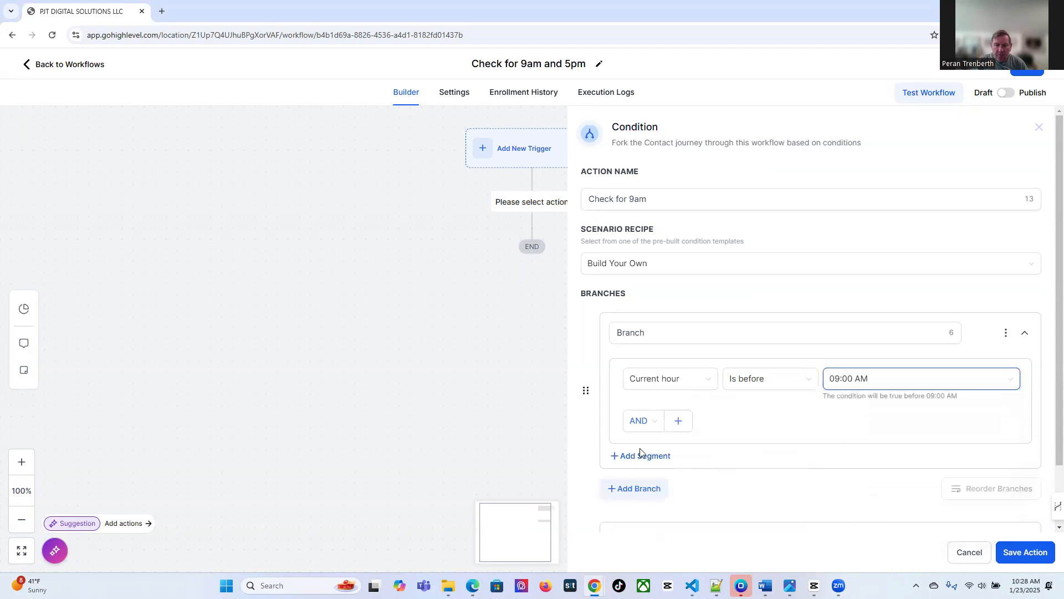
Add a second branch where Current hour is 09:00 AM, then save the condition
click(632, 490)
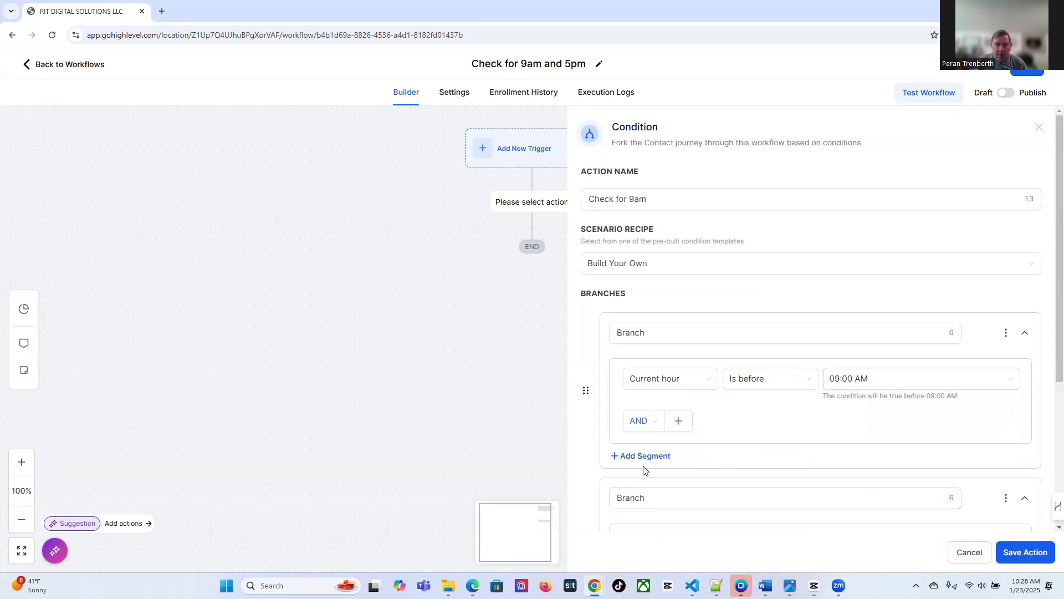
scroll(643, 470, down, 2)
click(643, 438)
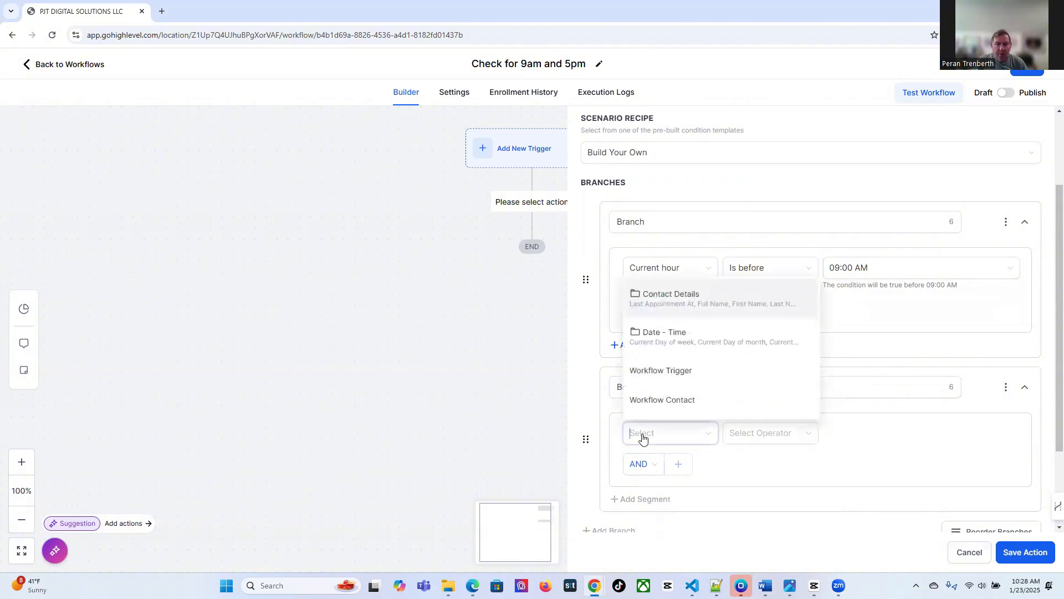
click(638, 337)
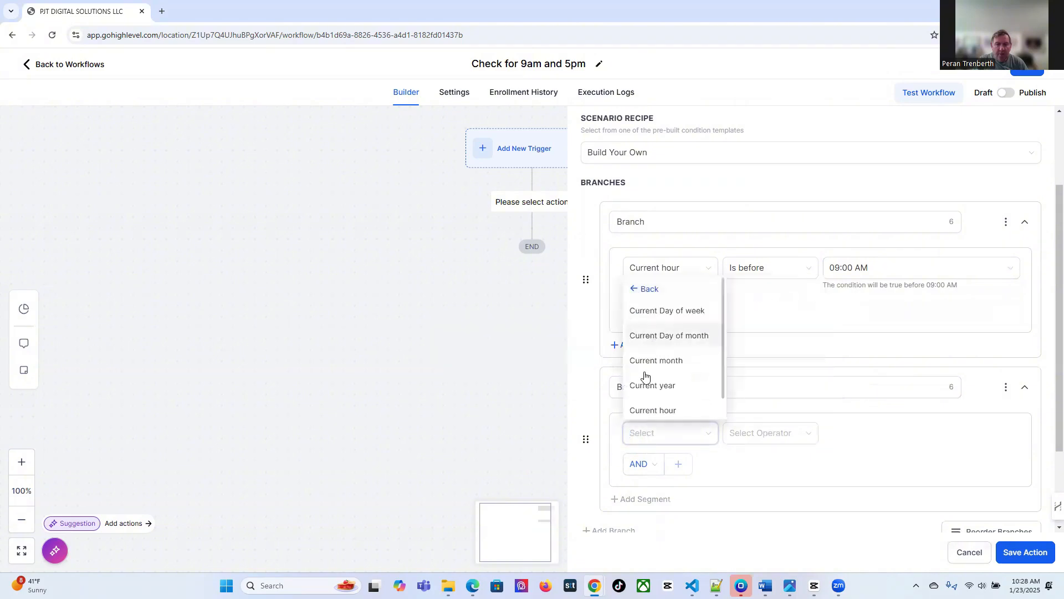
click(646, 409)
click(737, 434)
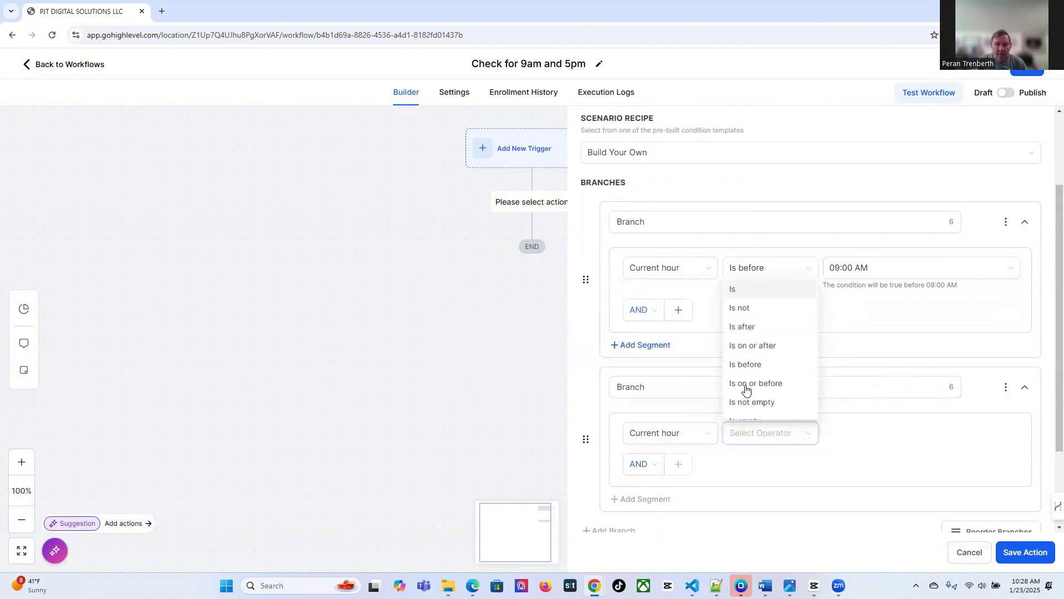
click(734, 290)
click(855, 433)
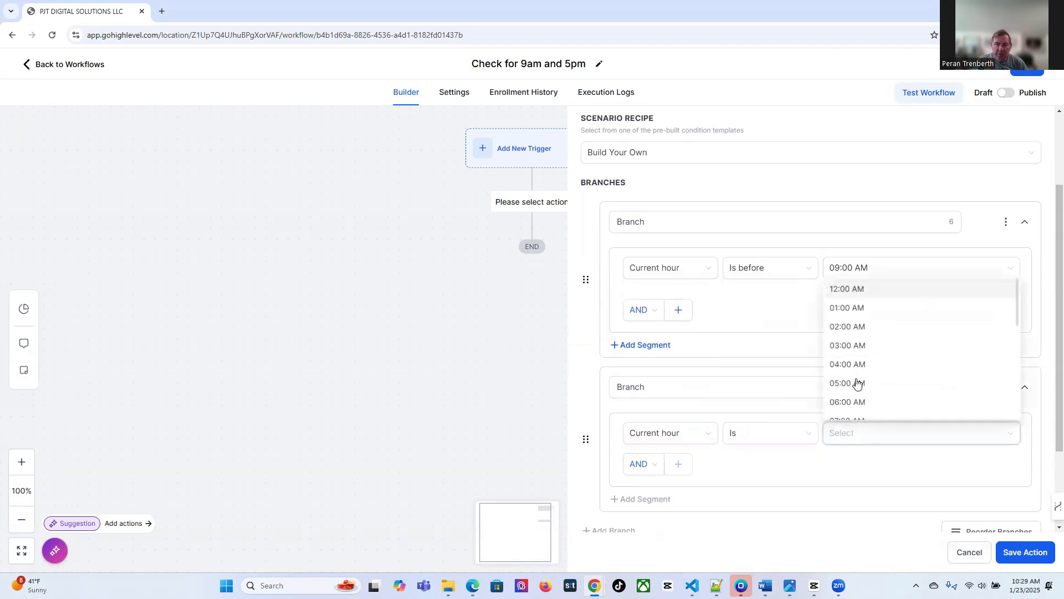
scroll(856, 383, down, 1)
click(872, 409)
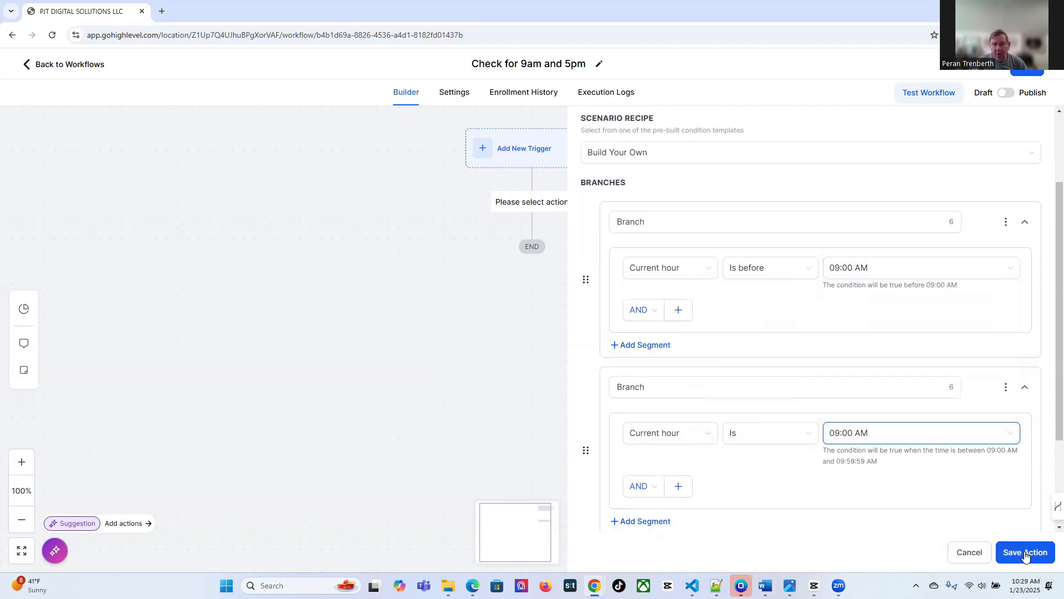
click(1026, 553)
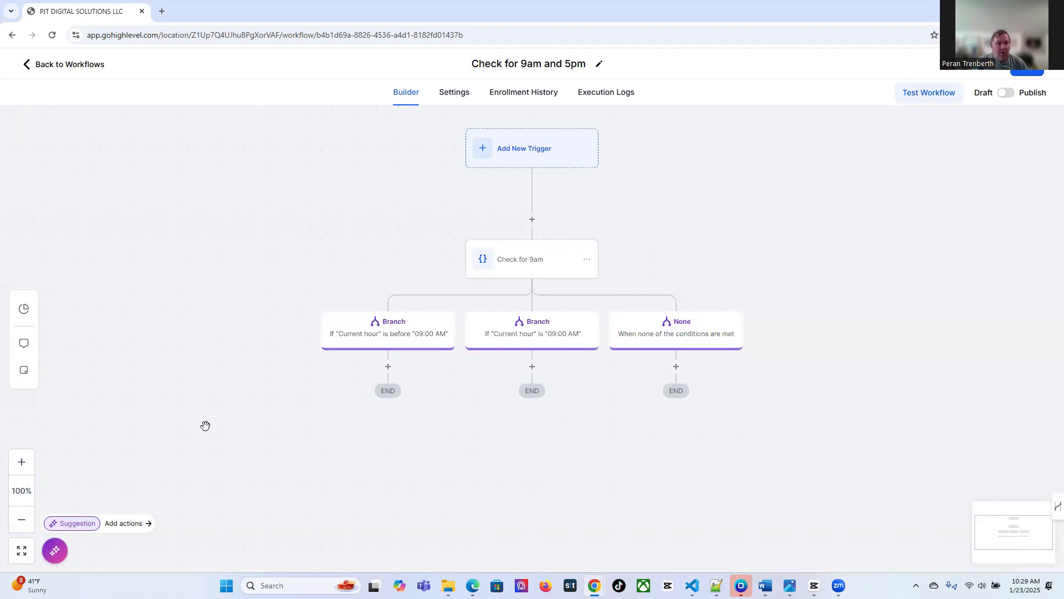
Add a 1-hour Wait step under the before-9am branch
click(389, 368)
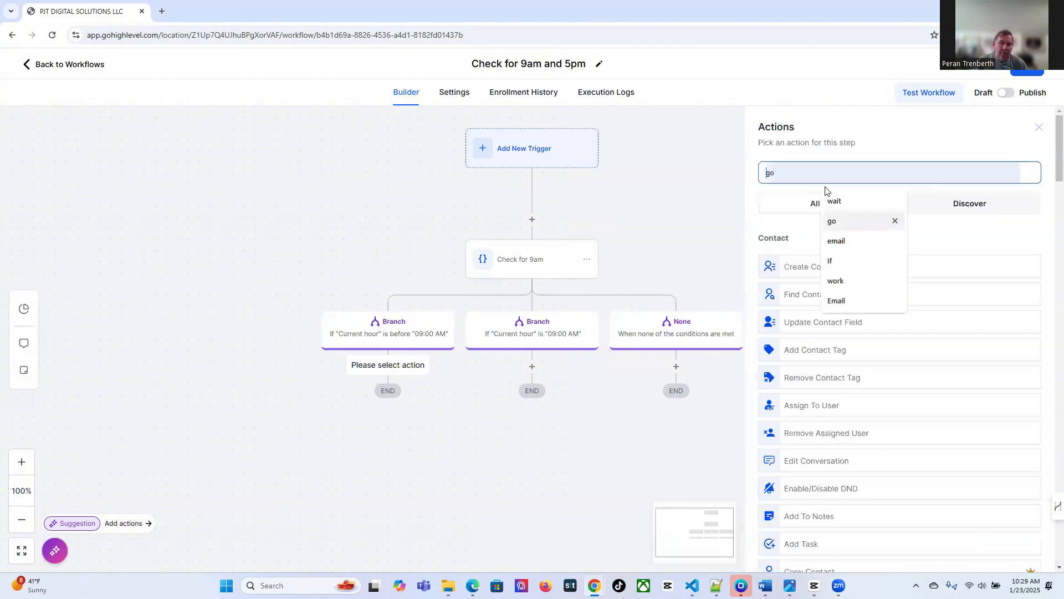
text(wait)
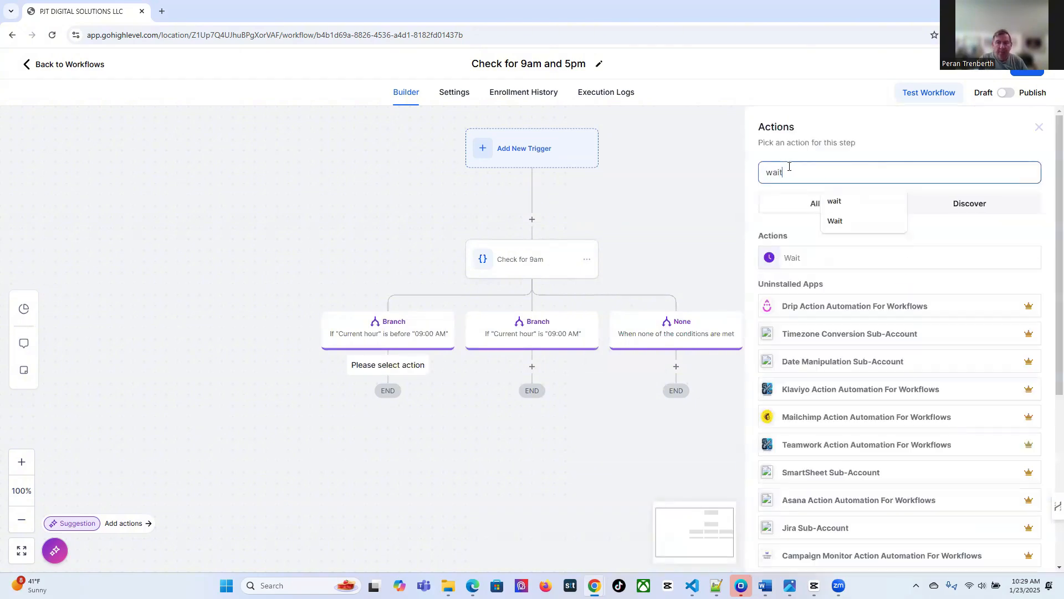
click(791, 259)
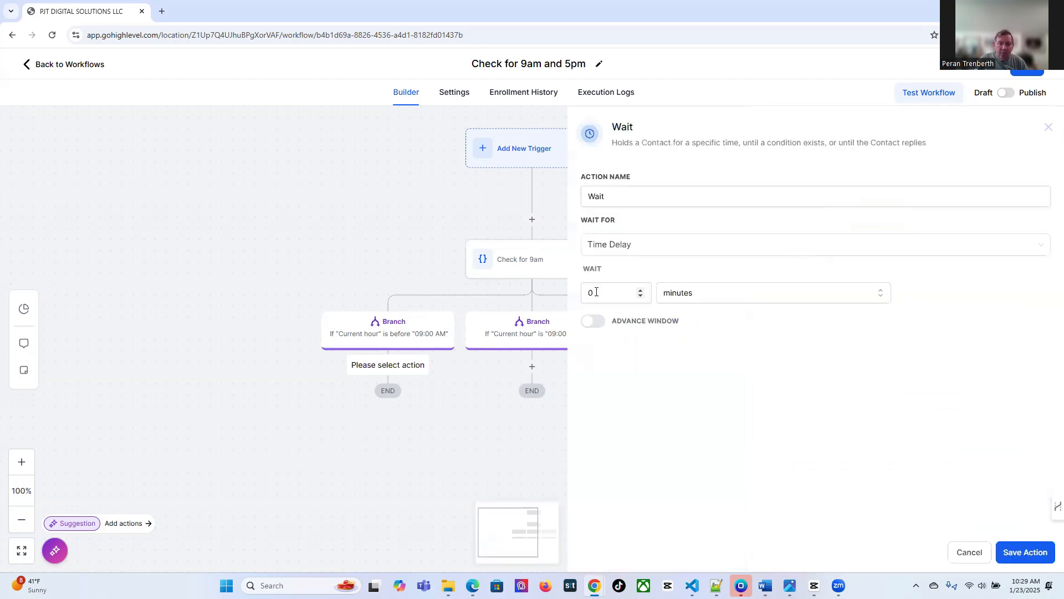
drag(621, 293, 569, 298)
text(1)
click(732, 293)
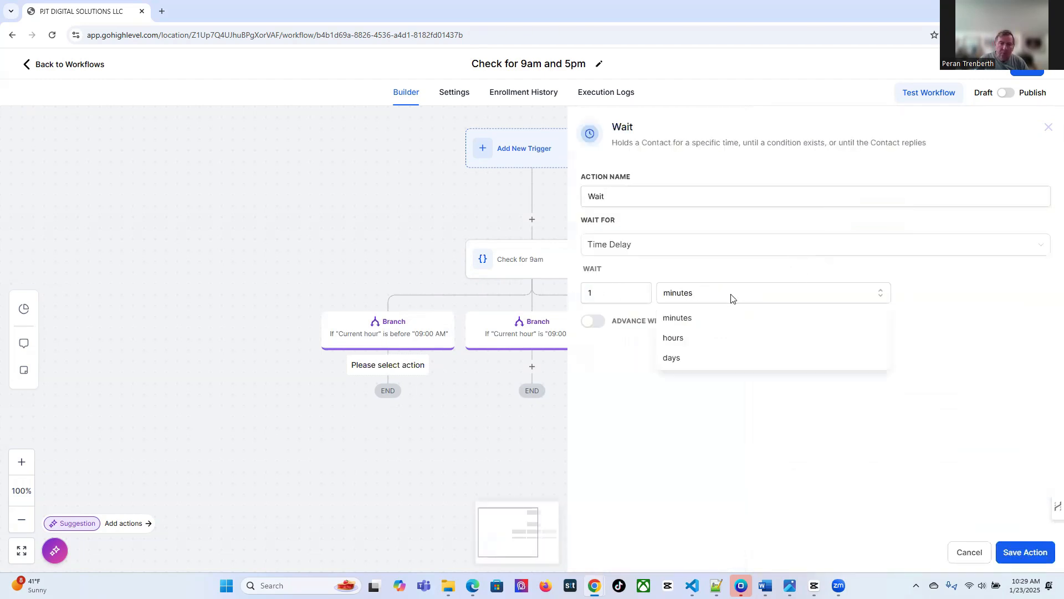
click(679, 337)
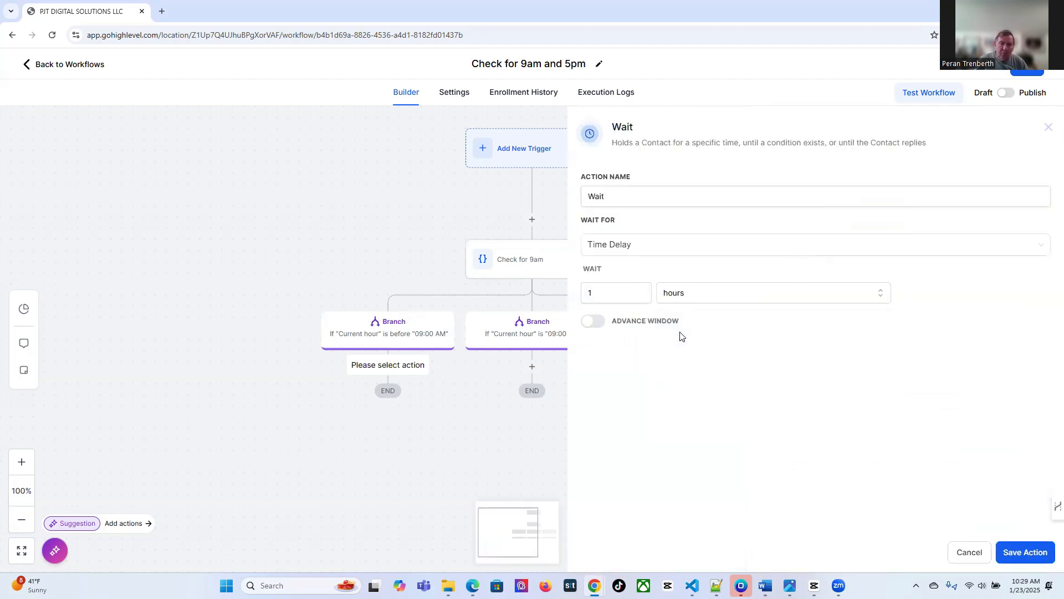
click(1020, 552)
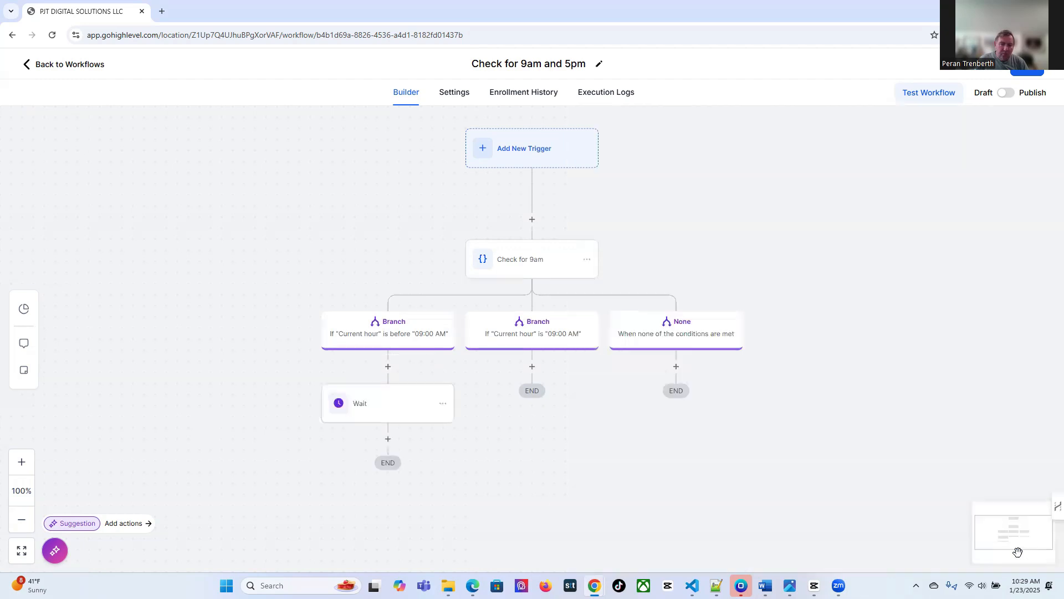
Add a Go To step named '9am check' that loops back to Check for 9am
click(388, 439)
text(go)
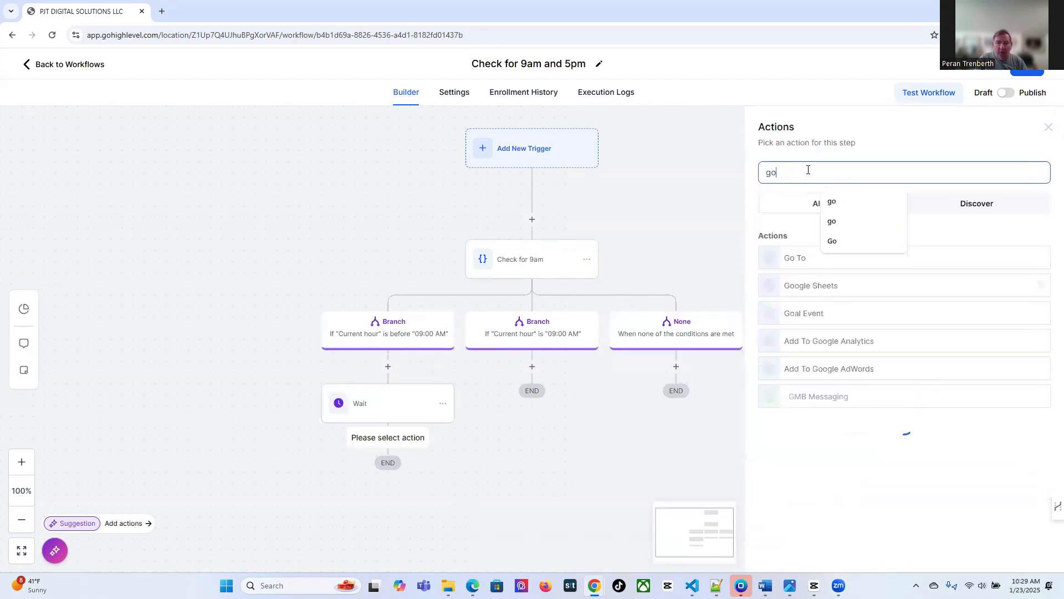
click(780, 261)
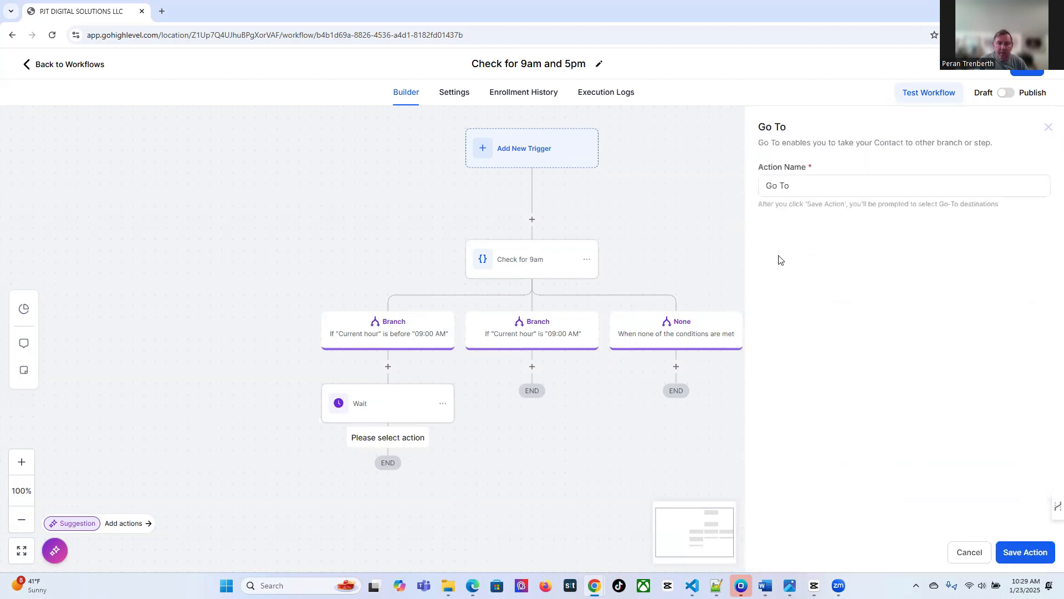
drag(791, 188, 760, 188)
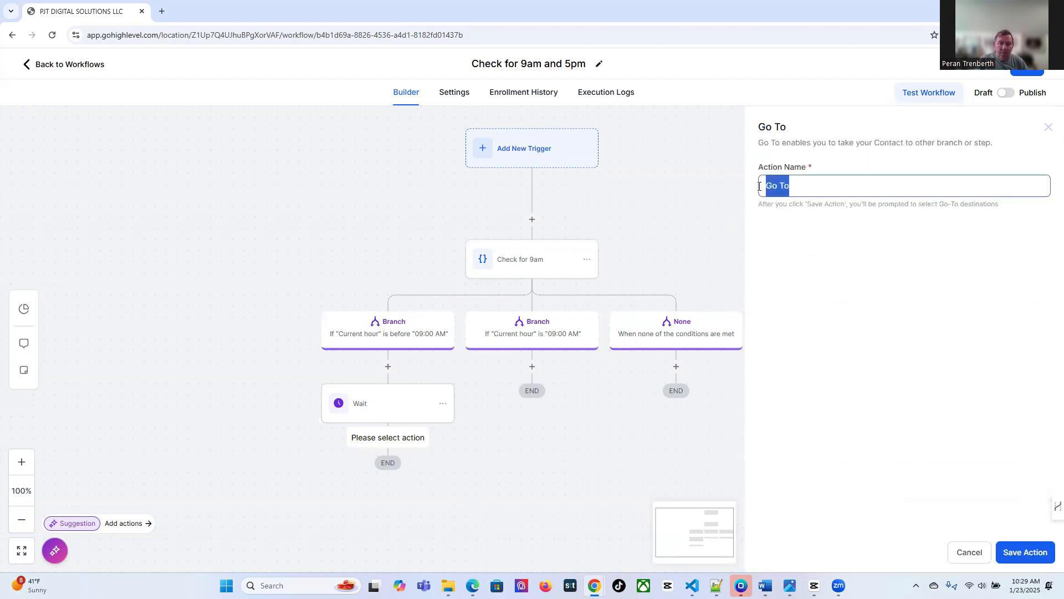
text(9am check)
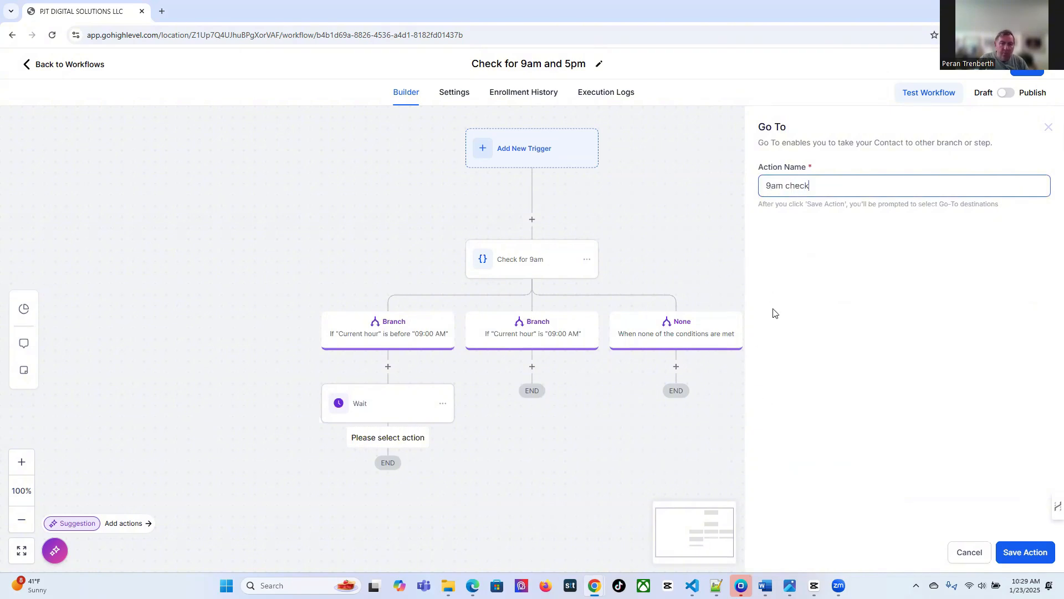
click(1024, 552)
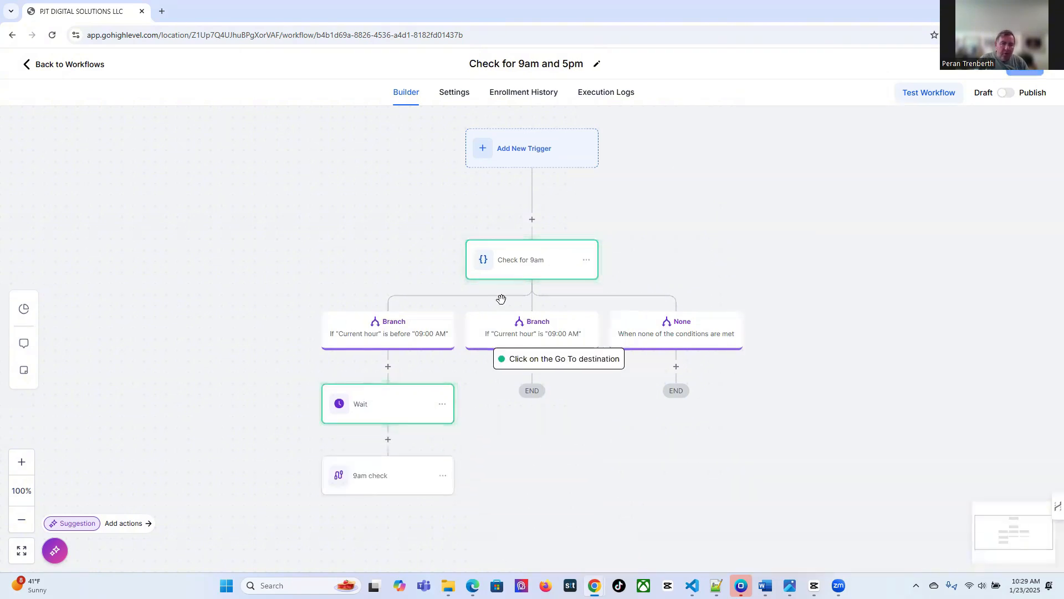
click(522, 255)
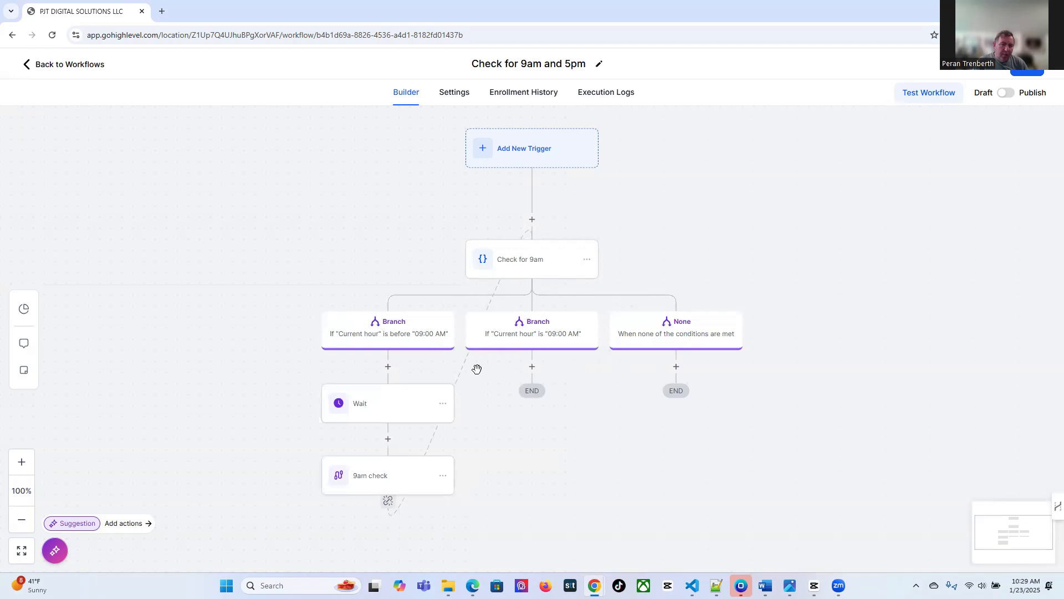
Add a Send Email step with sender name, sender address and subject '9am Email' under the 09:00 AM branch
click(531, 367)
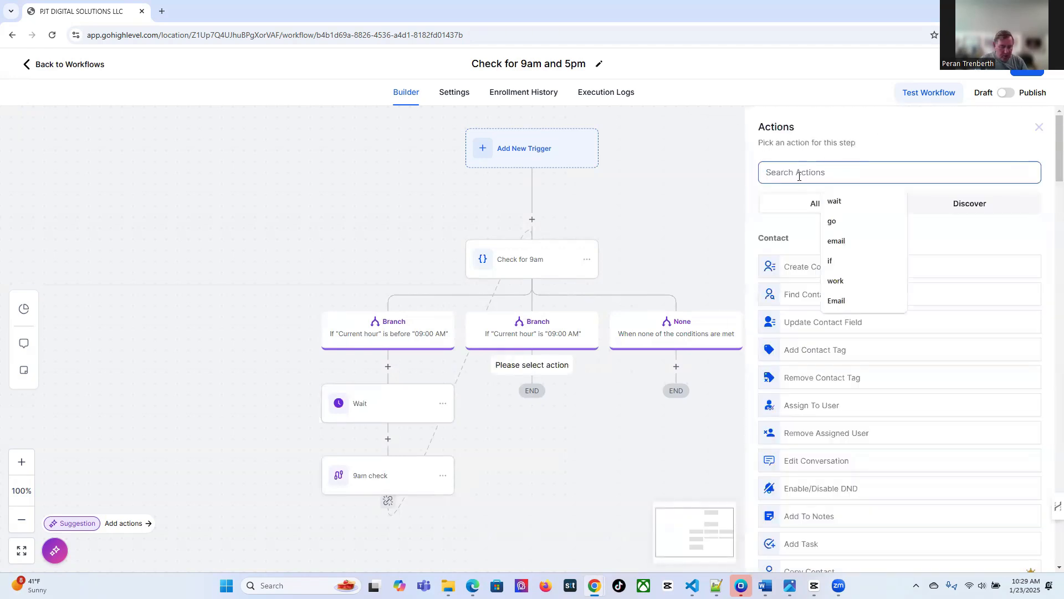
text(email;)
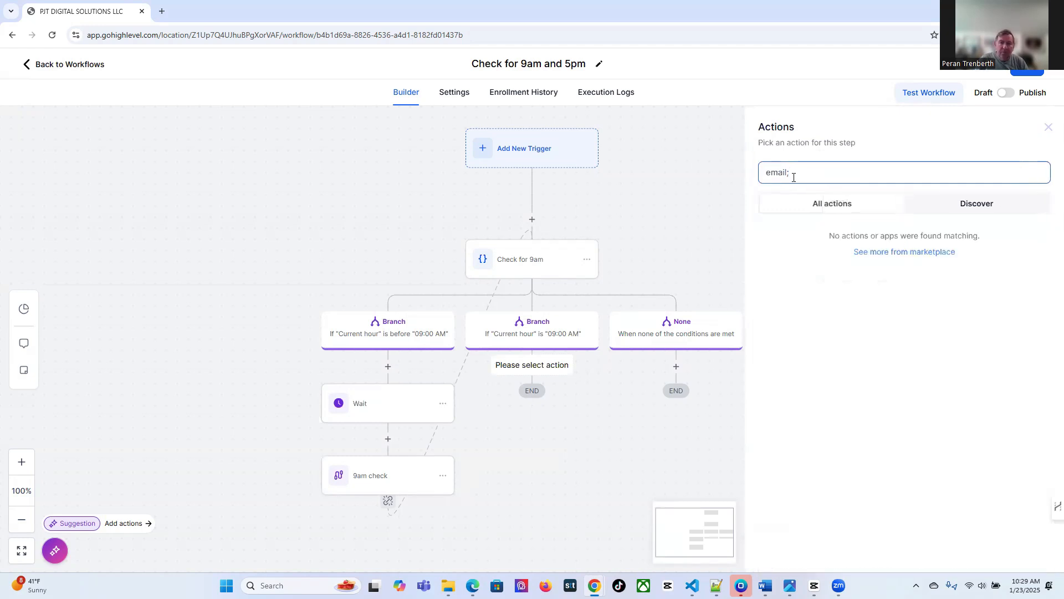
key(BackSpace)
click(791, 253)
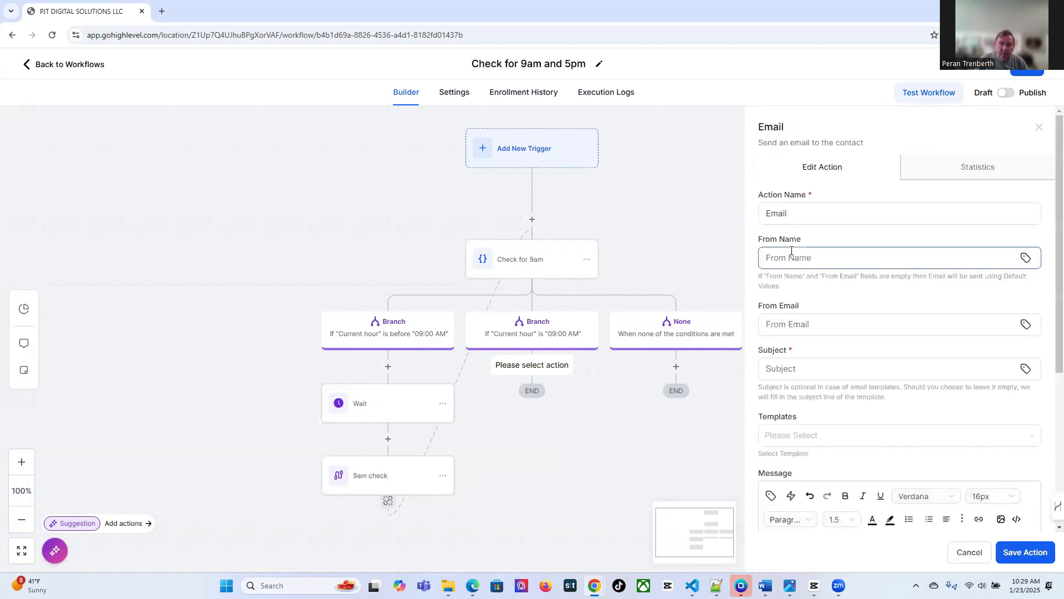
click(792, 264)
text(Peran)
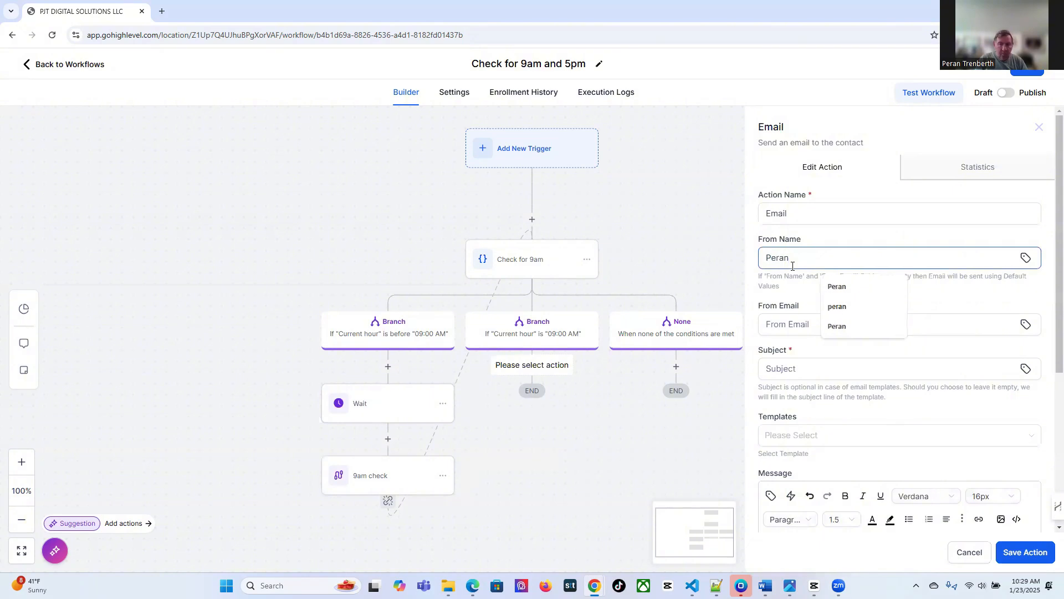
click(796, 324)
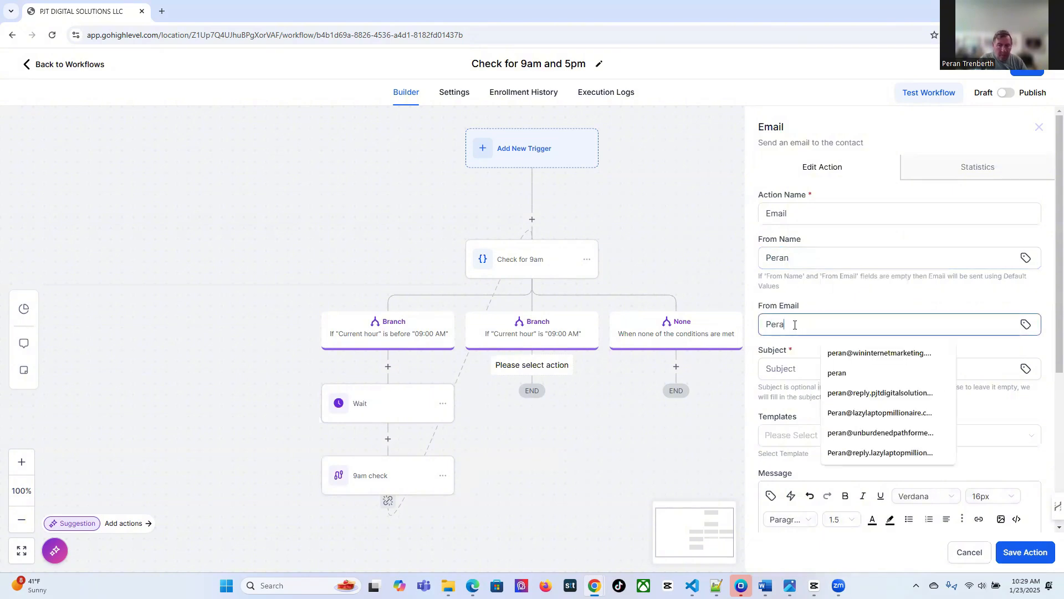
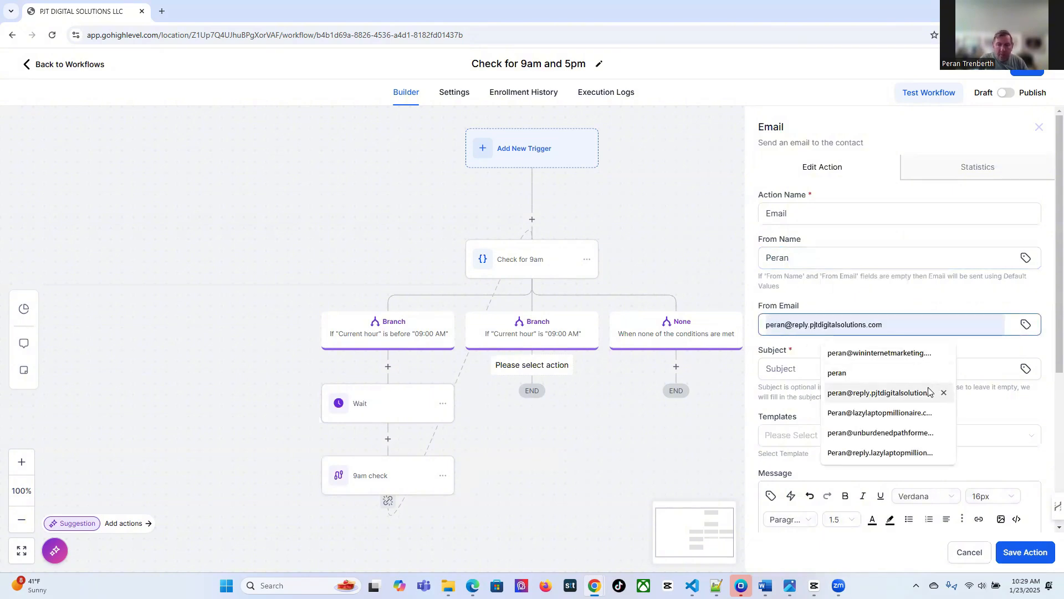
click(930, 392)
click(774, 370)
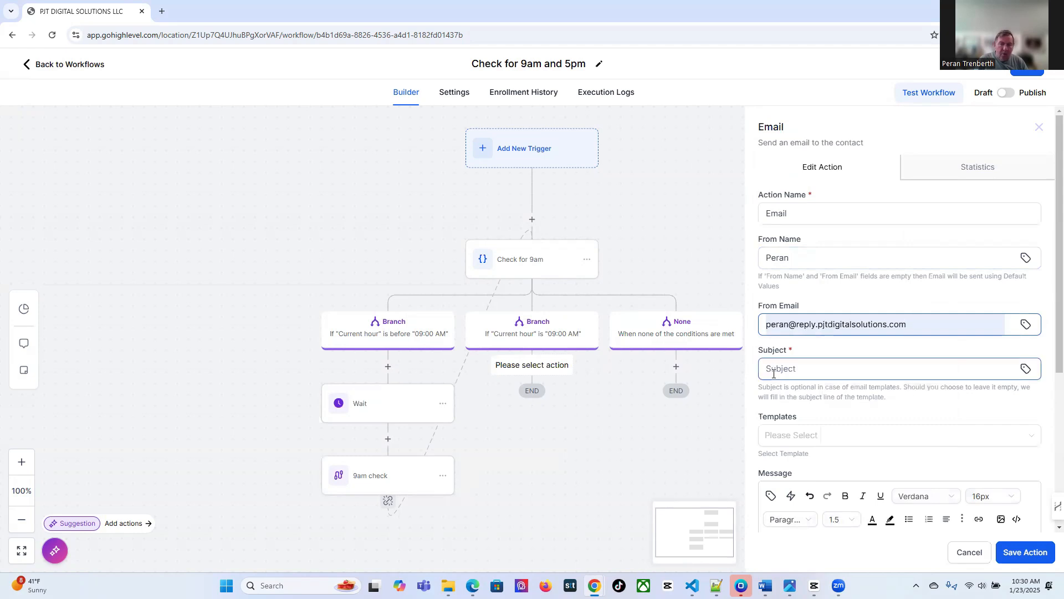
text(9am Email)
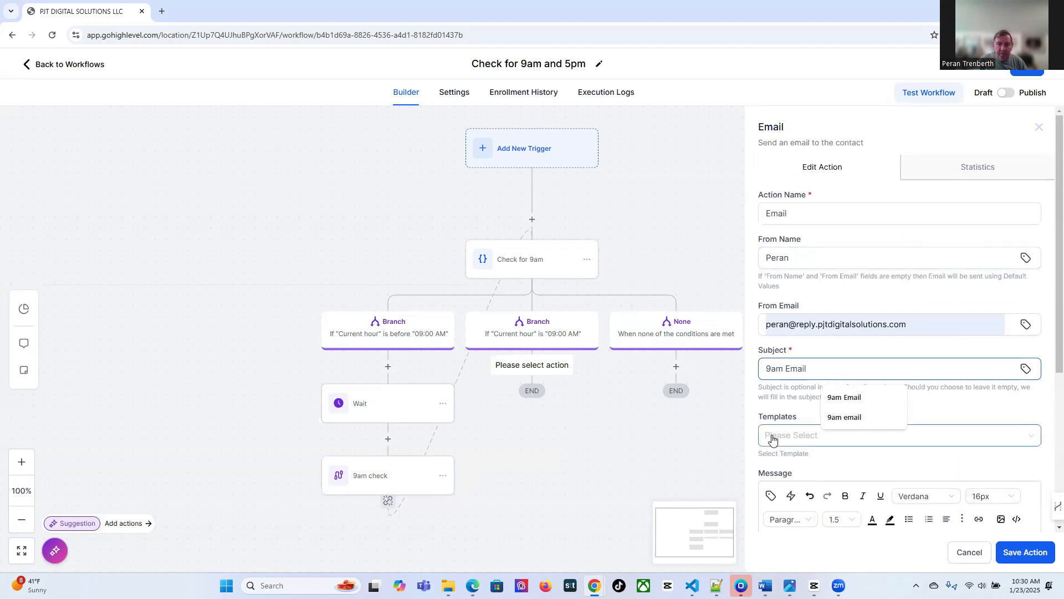
click(1021, 553)
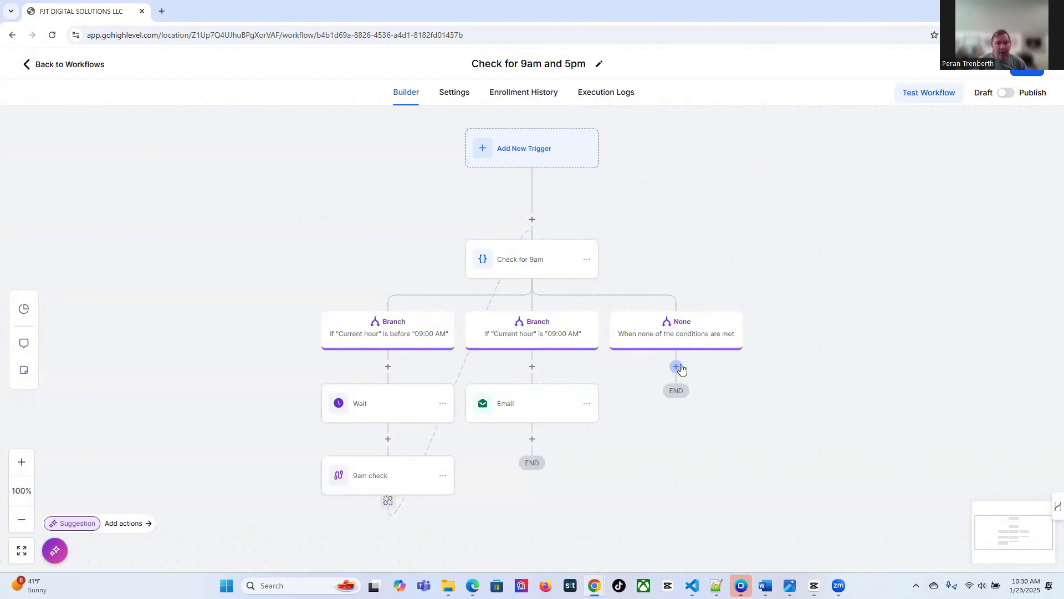
click(678, 367)
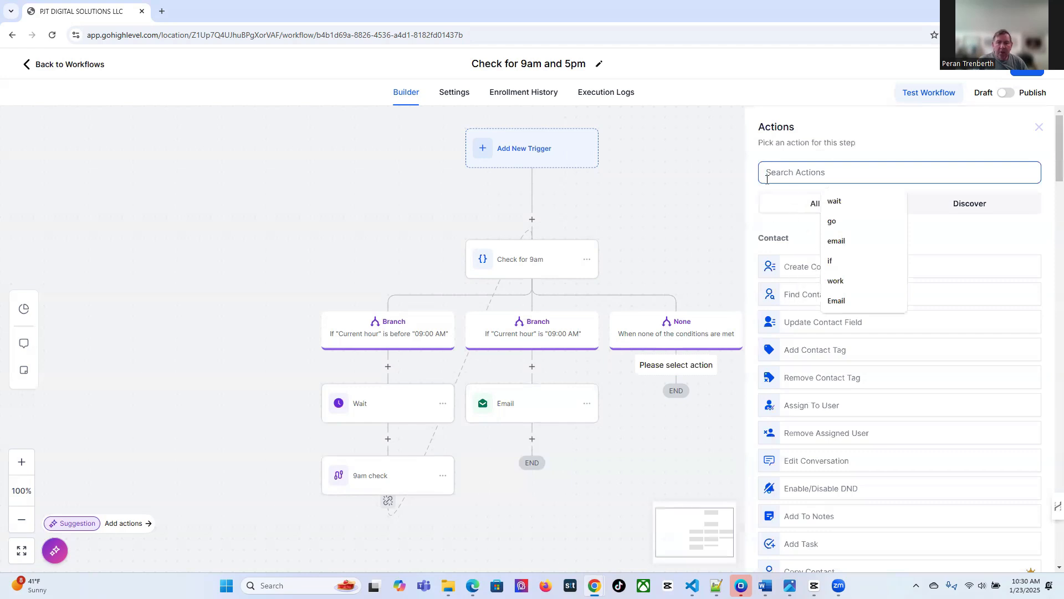
Add an If/Else condition under the None branch and name it '5pm Check'
text(if)
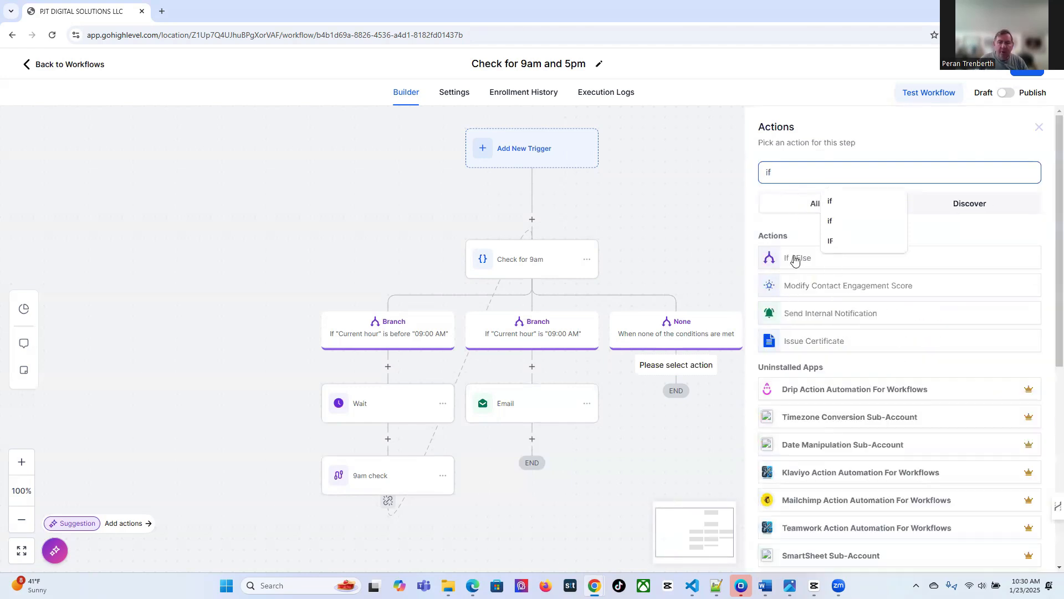
click(796, 260)
scroll(665, 429, down, 1)
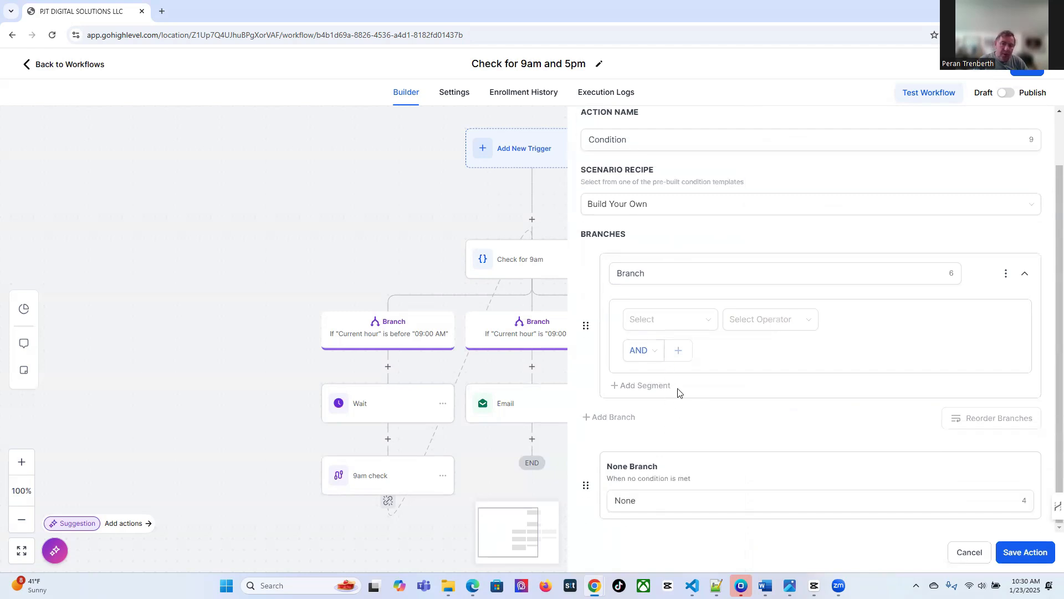
click(701, 279)
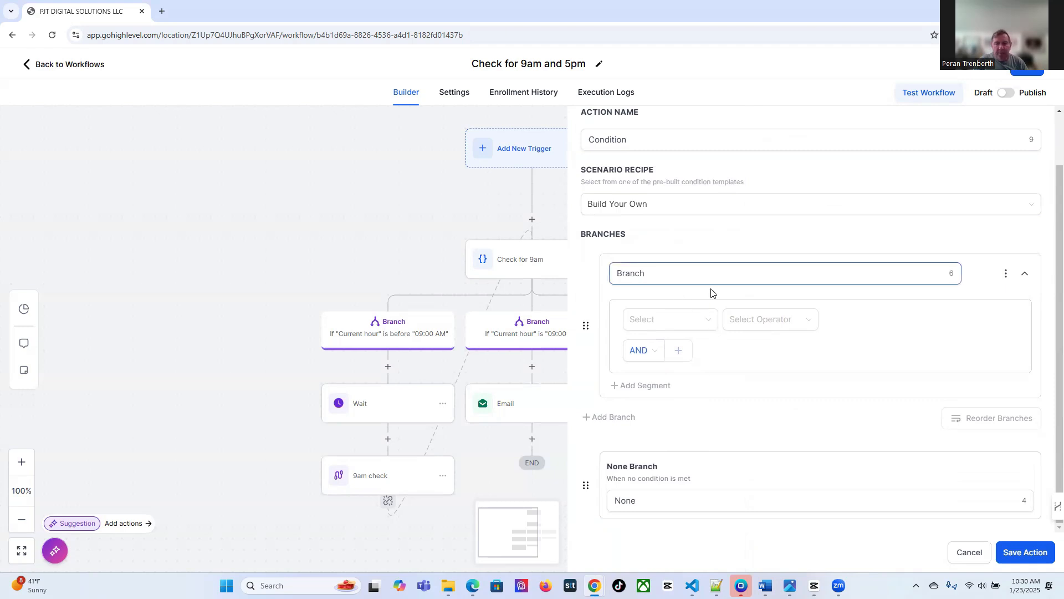
click(725, 402)
scroll(727, 407, up, 1)
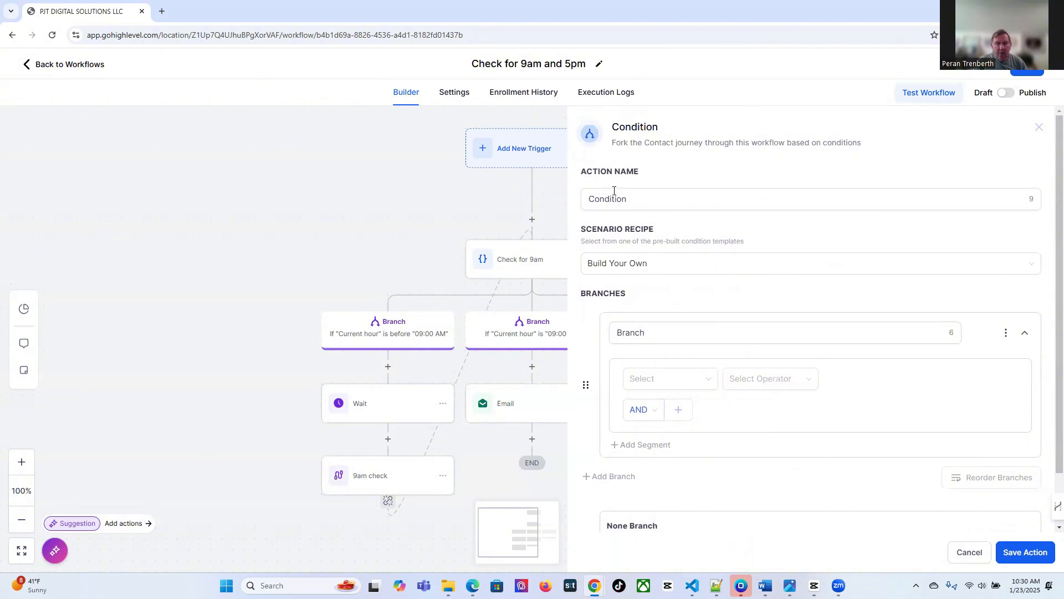
click(642, 199)
drag(642, 199, 532, 215)
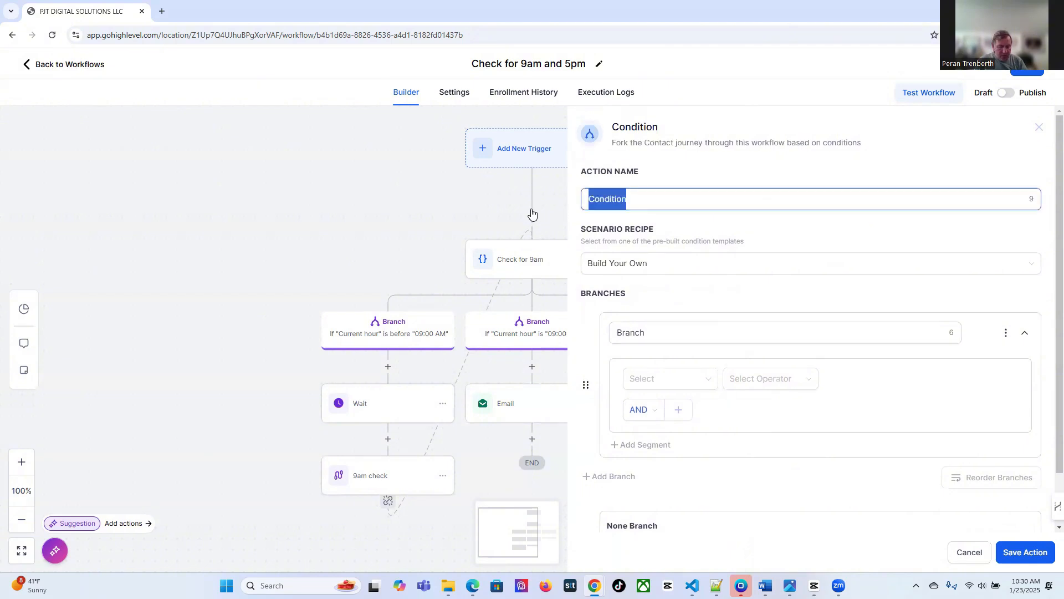
text(5pm Check)
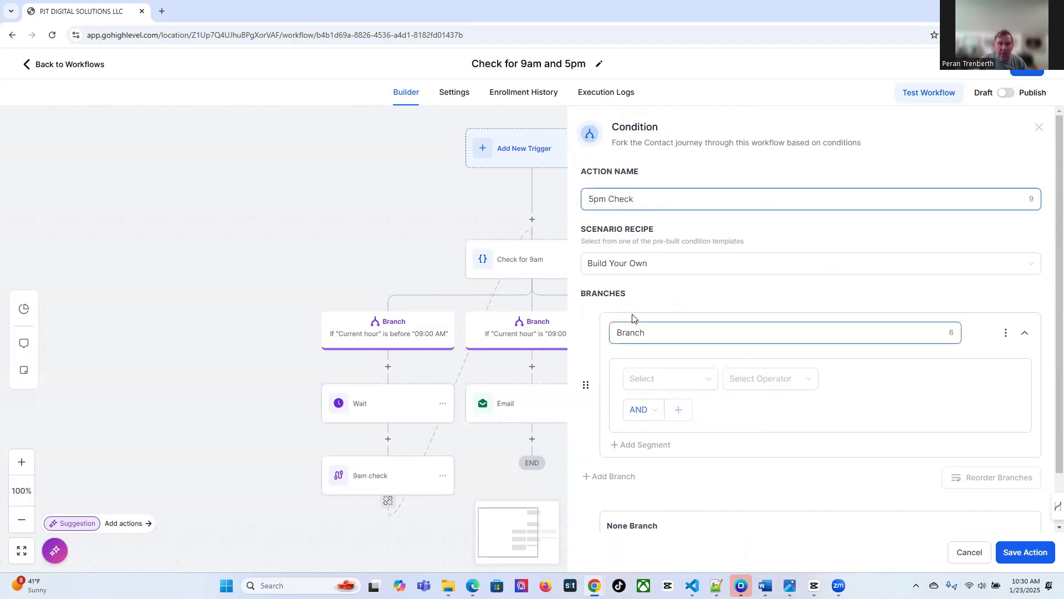
Set the first branch to Current hour is before 05:00 PM and add a second branch
click(638, 383)
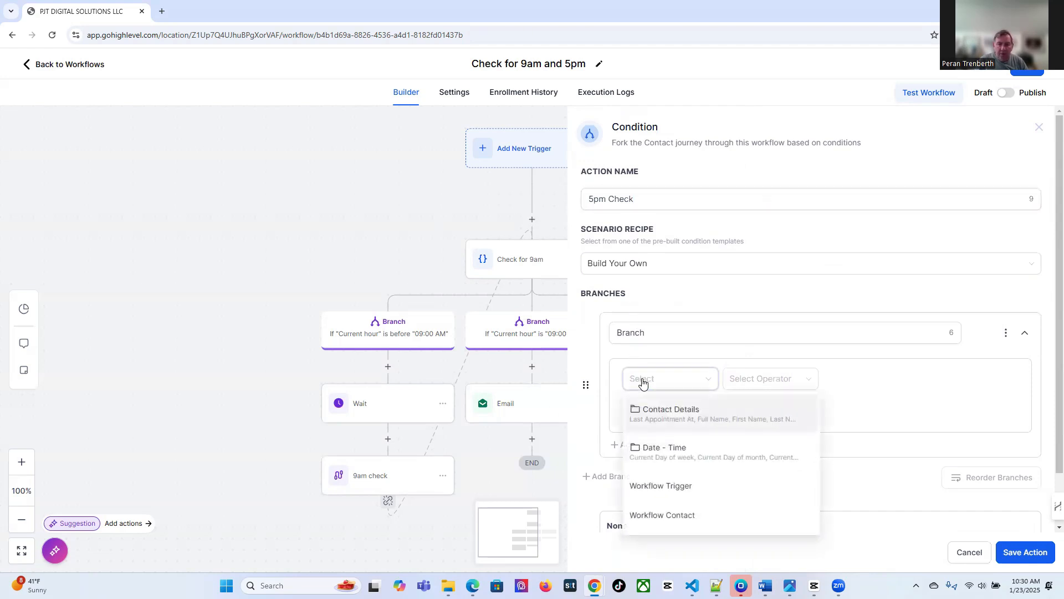
click(666, 449)
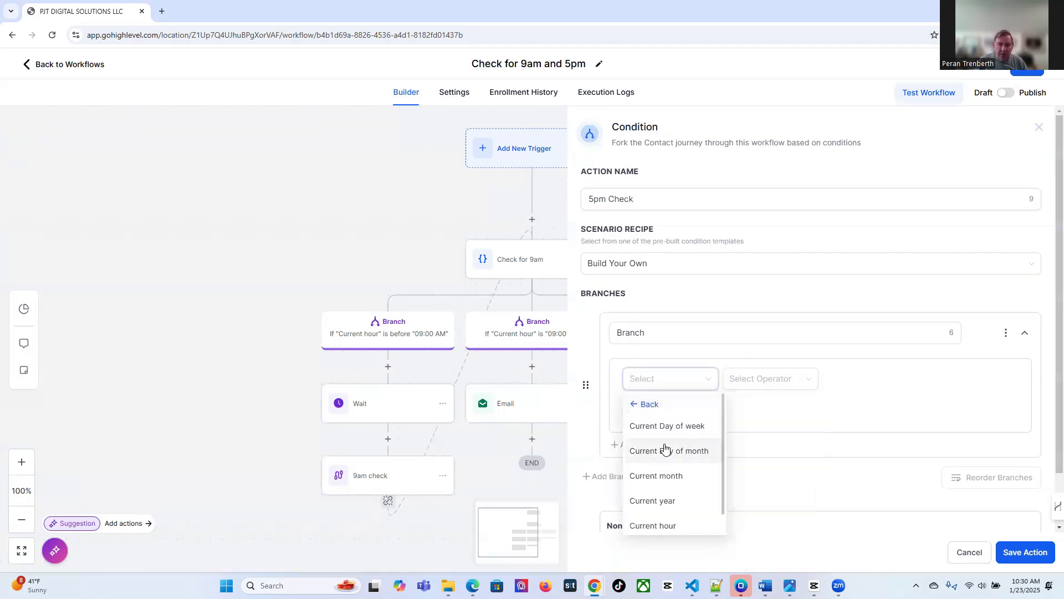
click(658, 527)
click(748, 382)
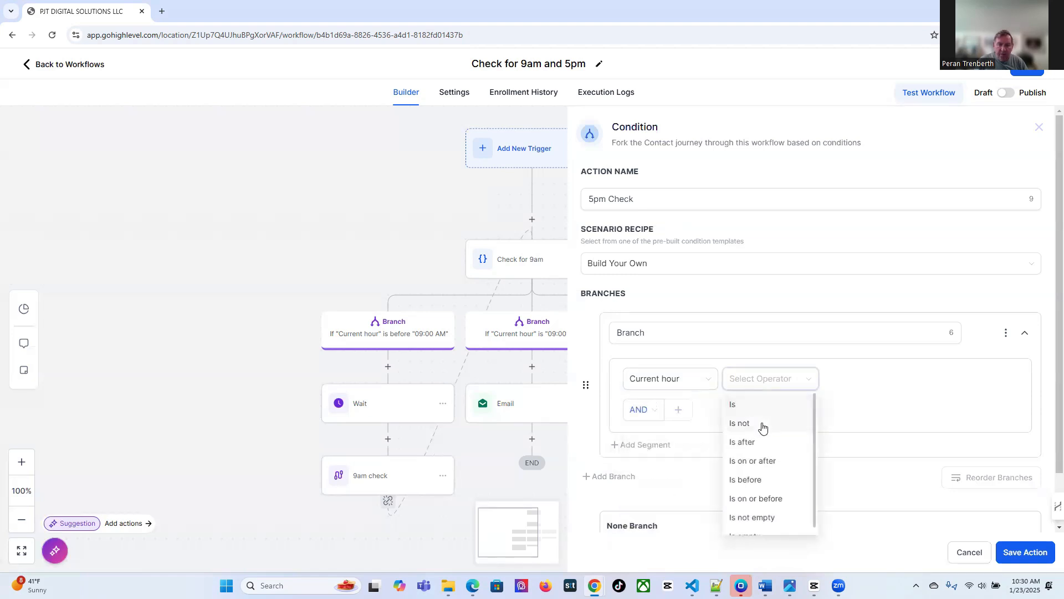
click(770, 480)
click(858, 382)
scroll(874, 460, down, 5)
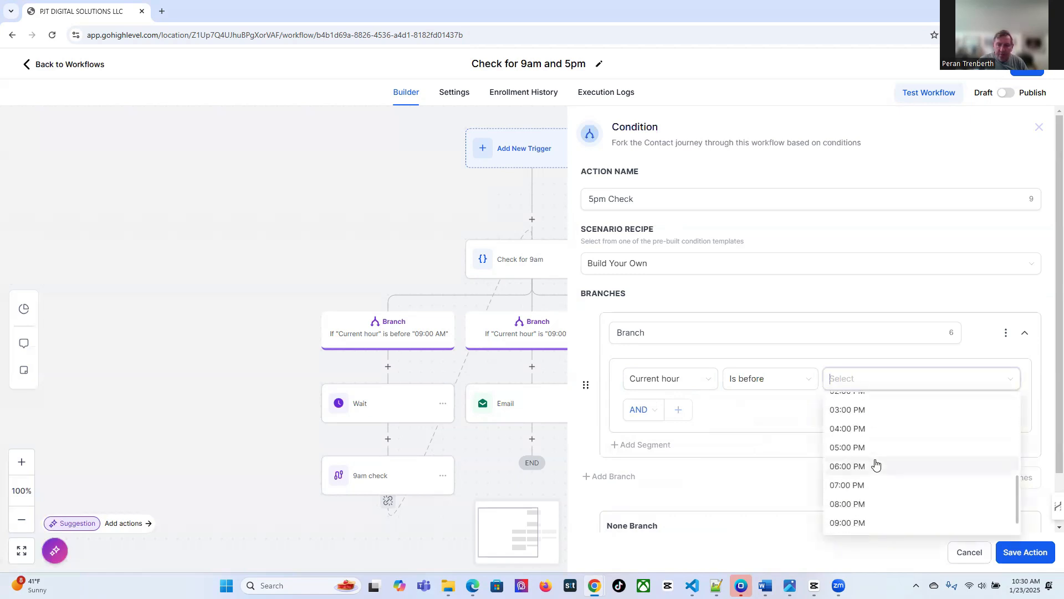
click(848, 447)
click(635, 488)
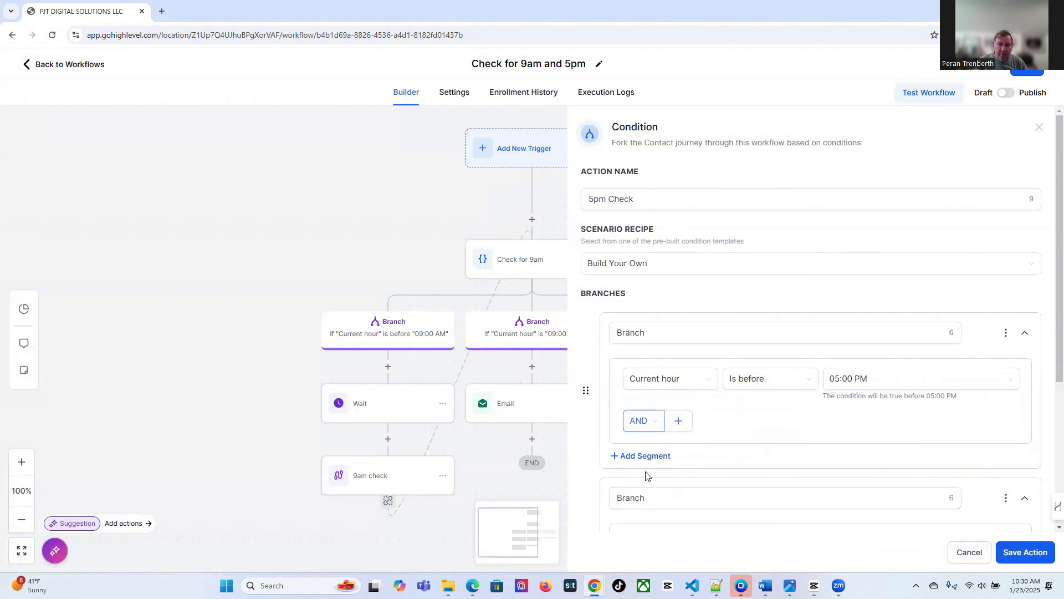
click(648, 505)
Set the second branch to Date - Time Current hour is 05:00 PM and save 5pm Check
scroll(649, 501, down, 2)
click(642, 434)
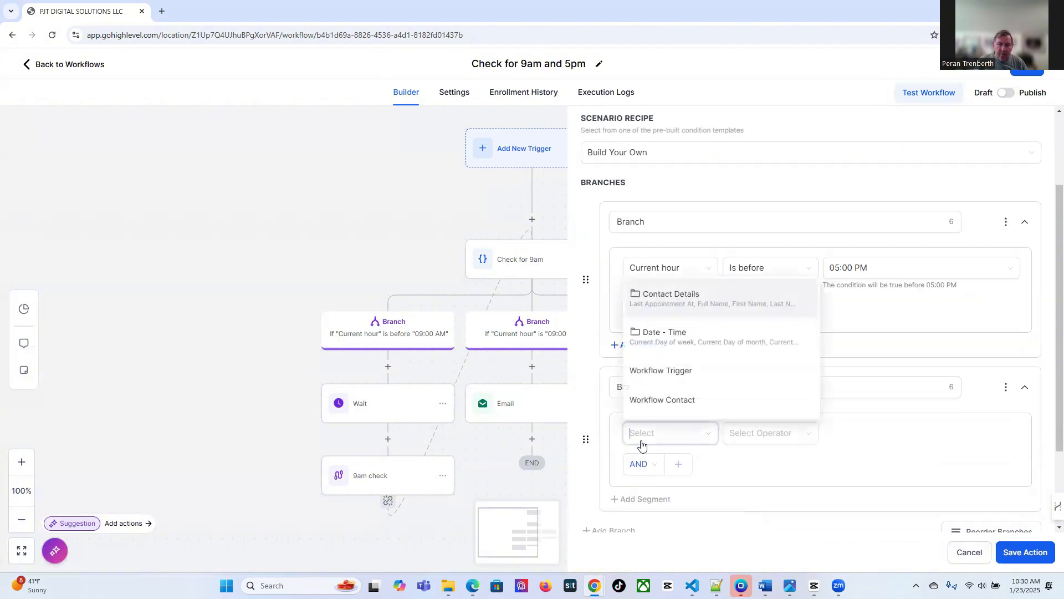
click(655, 335)
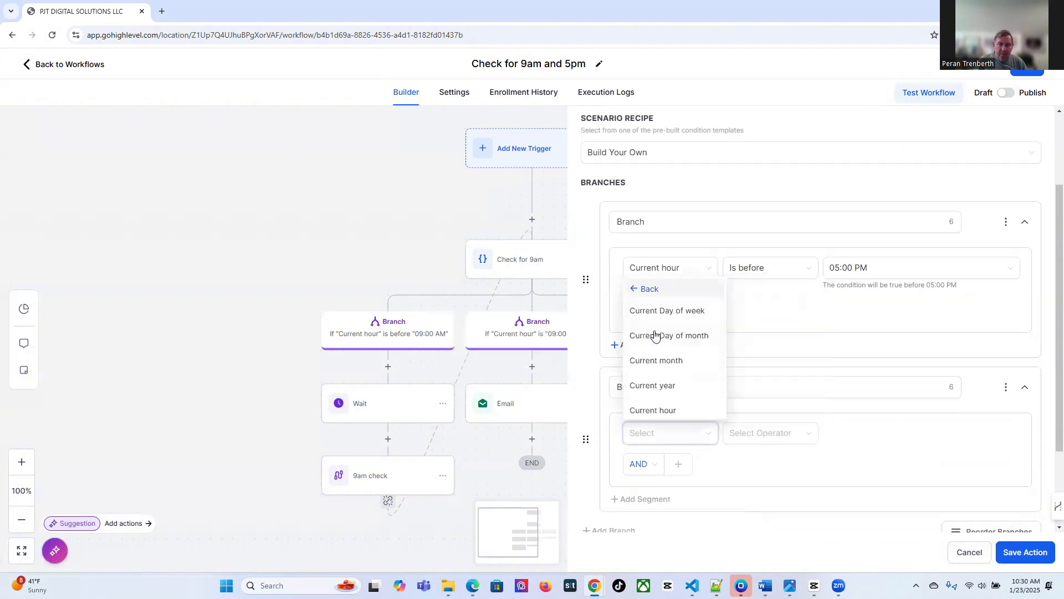
click(662, 409)
click(771, 441)
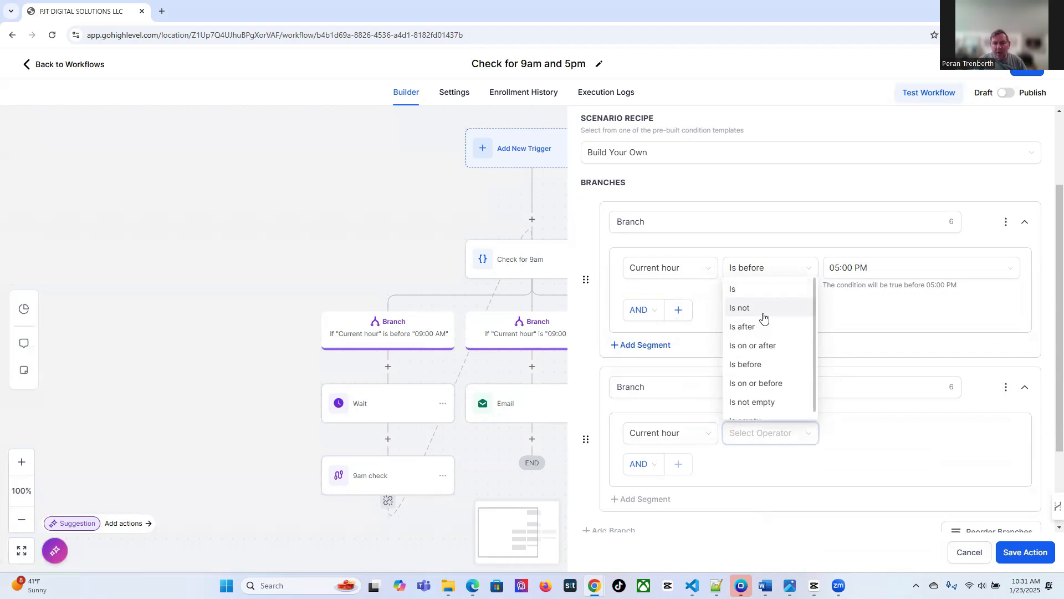
click(743, 288)
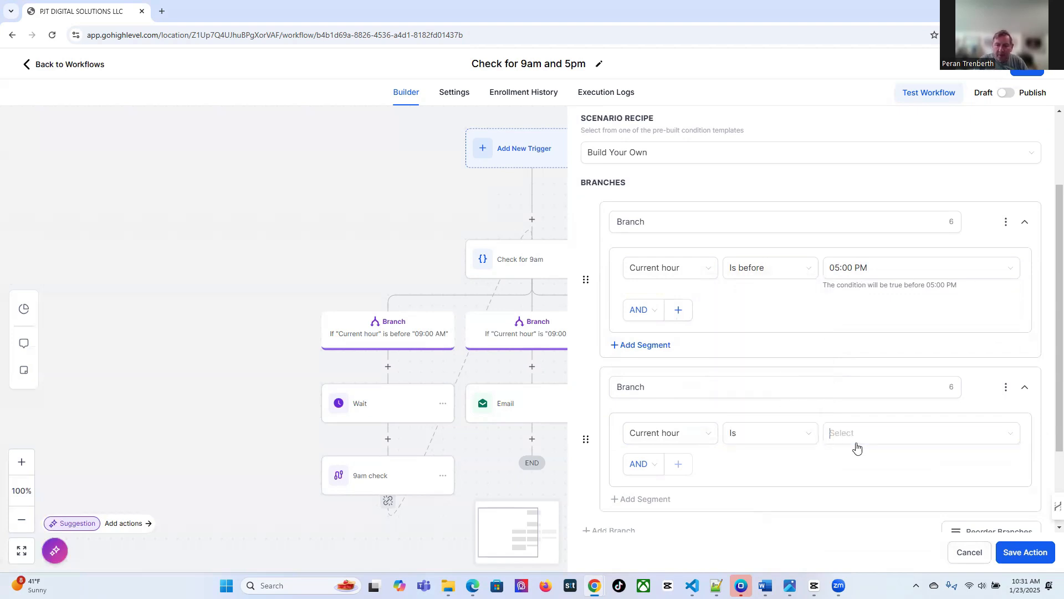
click(858, 443)
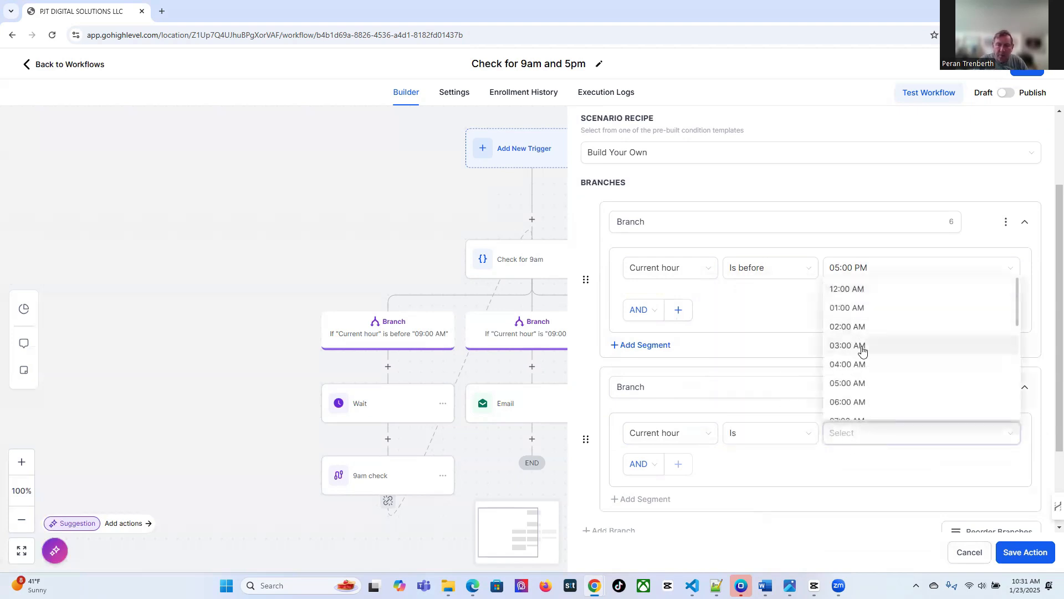
scroll(864, 355, down, 4)
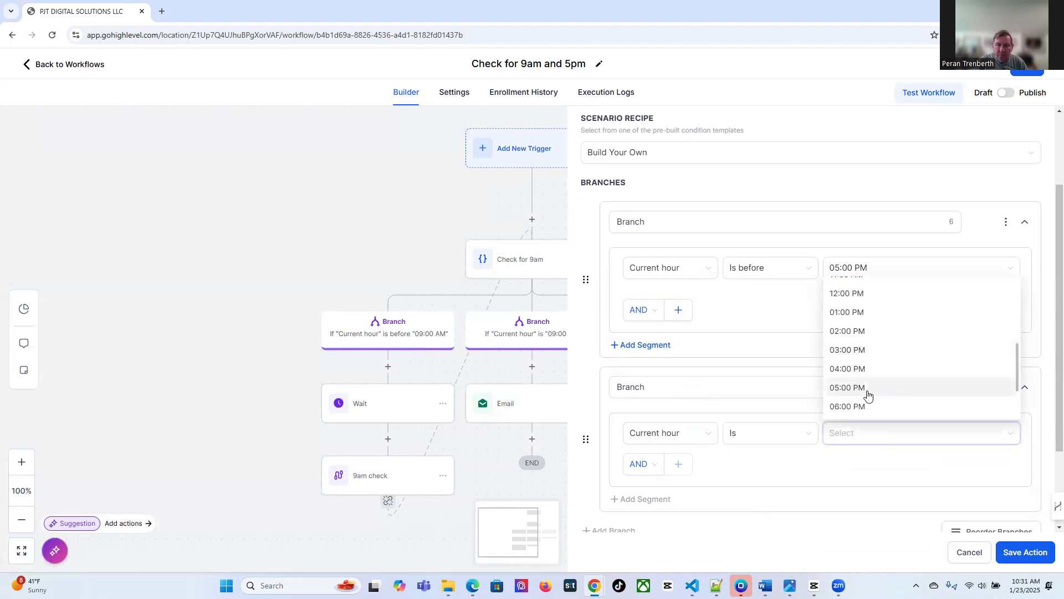
click(866, 390)
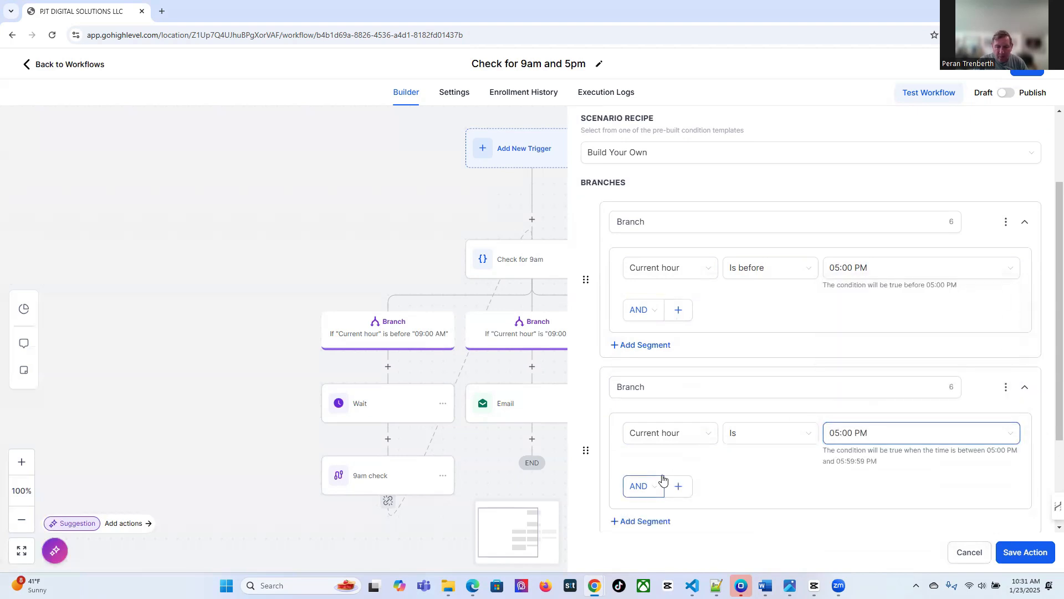
click(1031, 555)
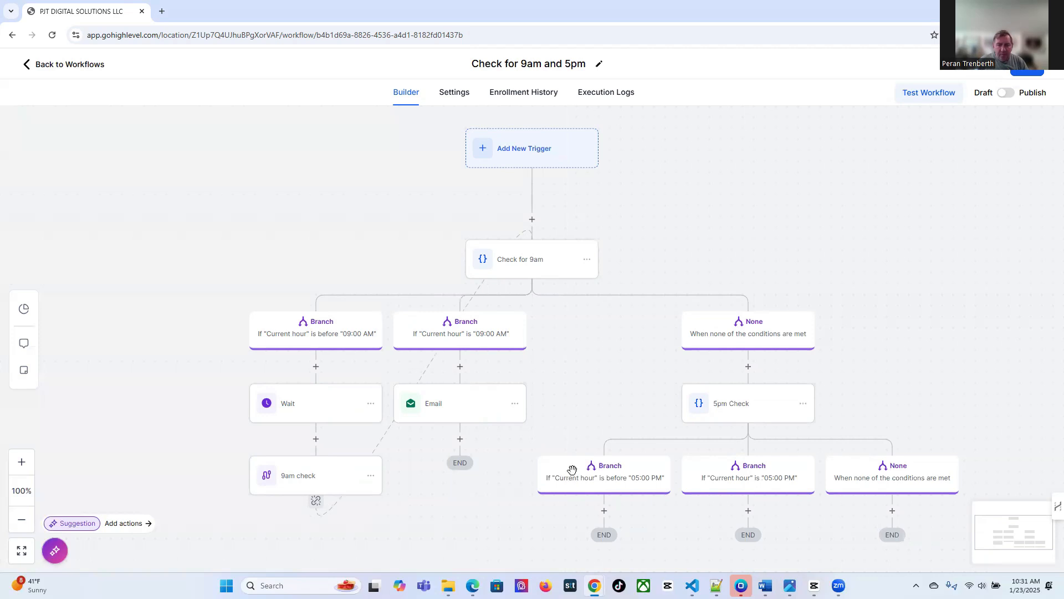
Add a Send Email step named '5pm Email' under the 05:00 PM branch
scroll(574, 474, down, 1)
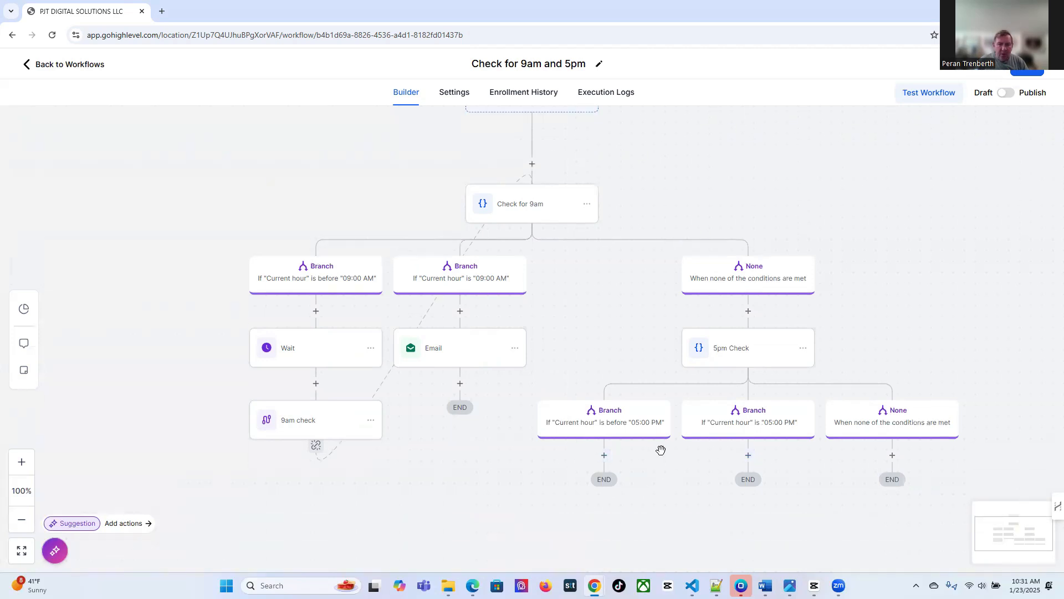
click(748, 456)
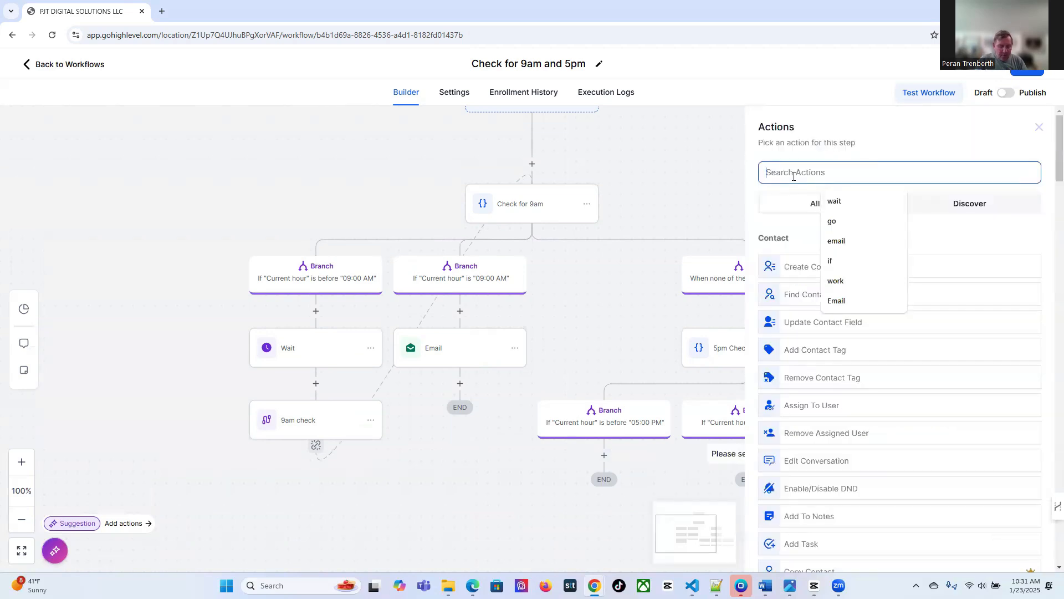
text(email)
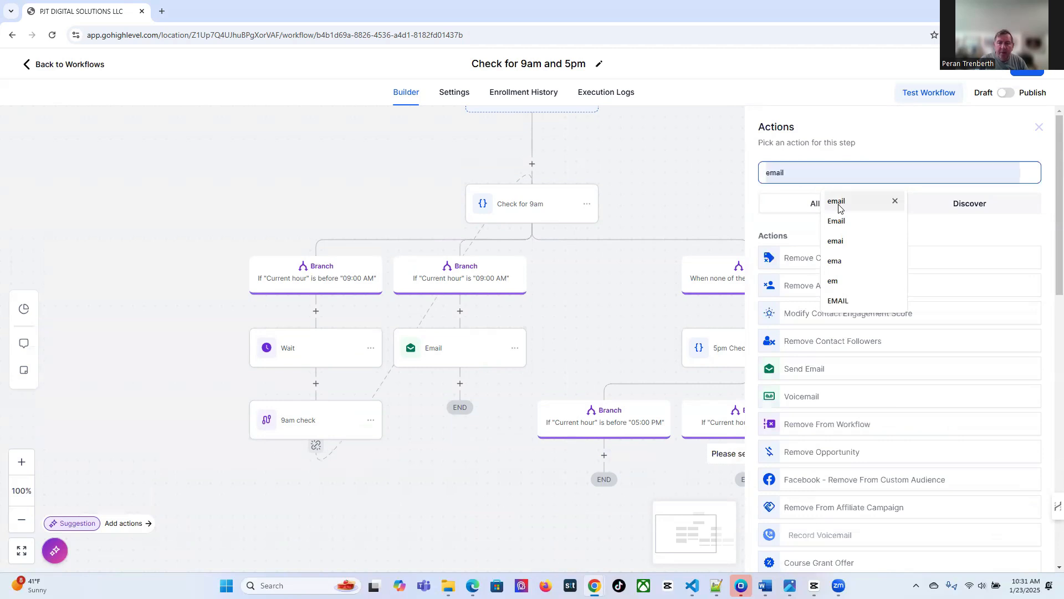
click(837, 202)
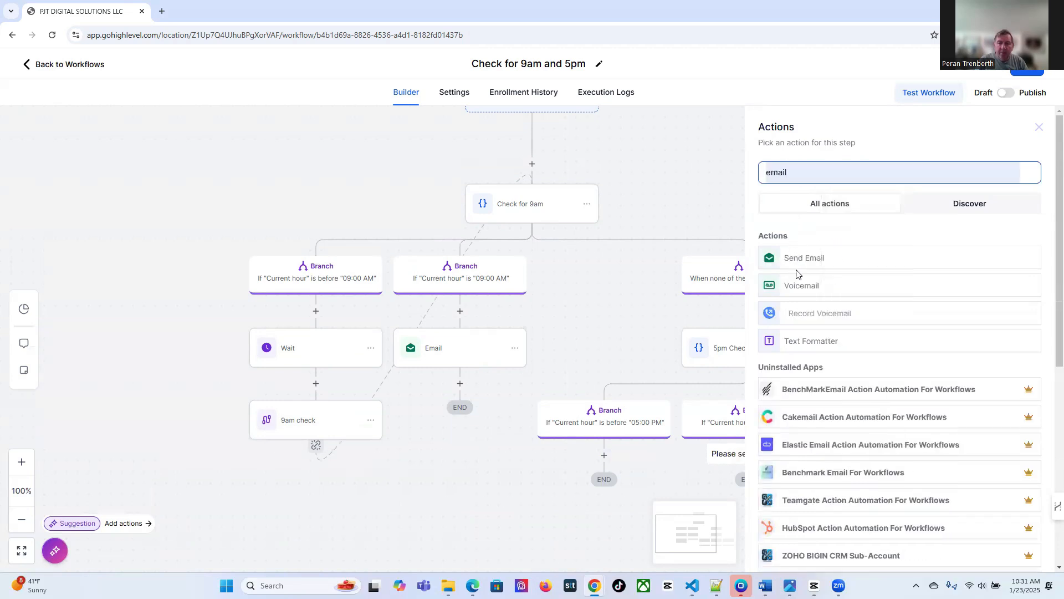
click(797, 268)
click(784, 214)
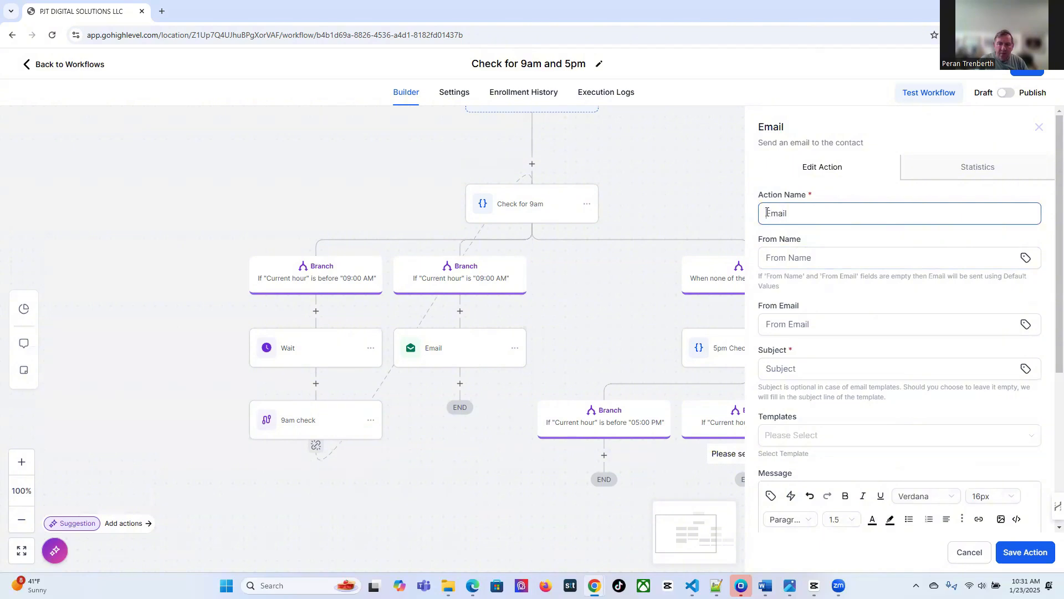
text(5pm,)
key(BackSpace)
key(BackSpace)
Fill in the sender's name, sender address and subject '5pm Email', then save the step
click(782, 258)
text(Peran)
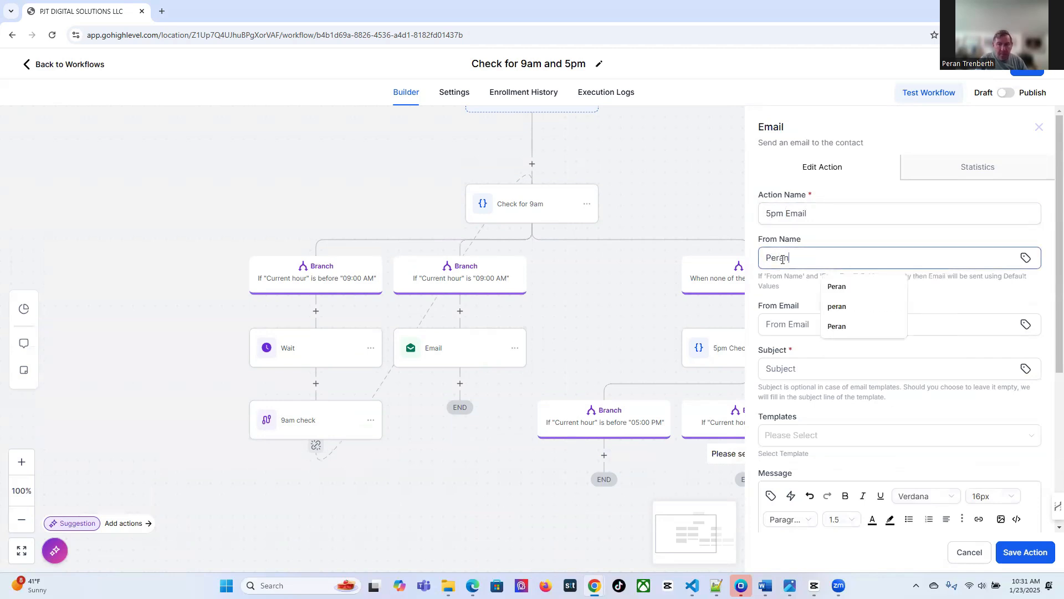
click(804, 320)
text(Peran)
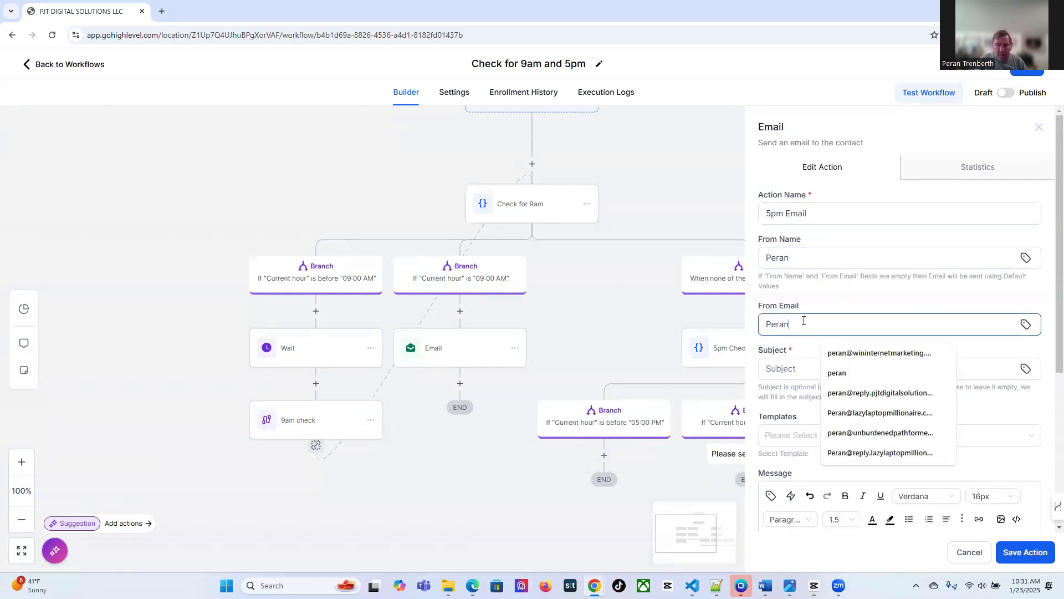
click(845, 392)
click(799, 368)
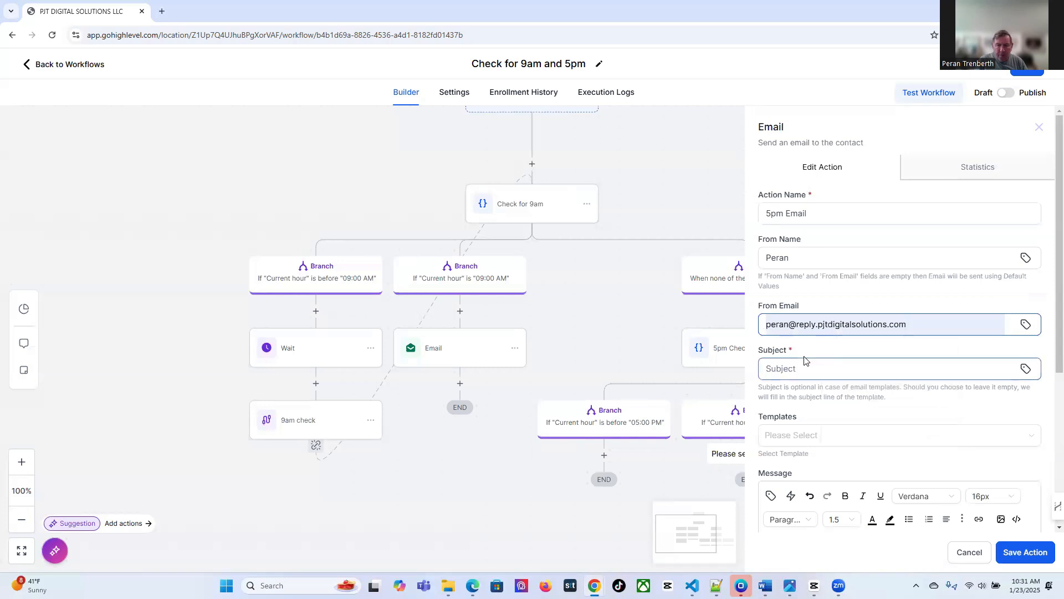
click(780, 371)
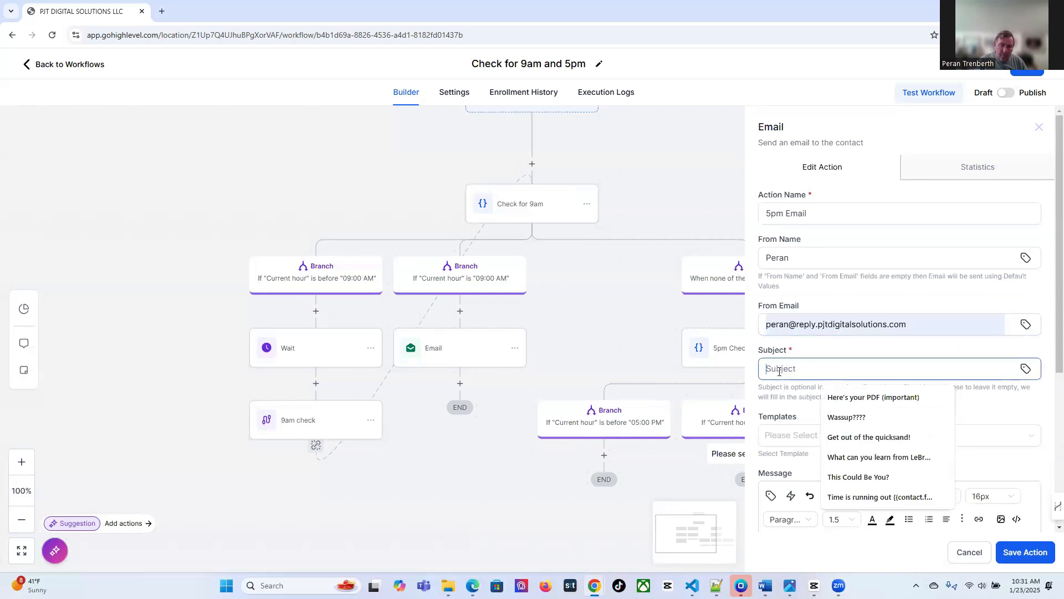
text(5pm Email)
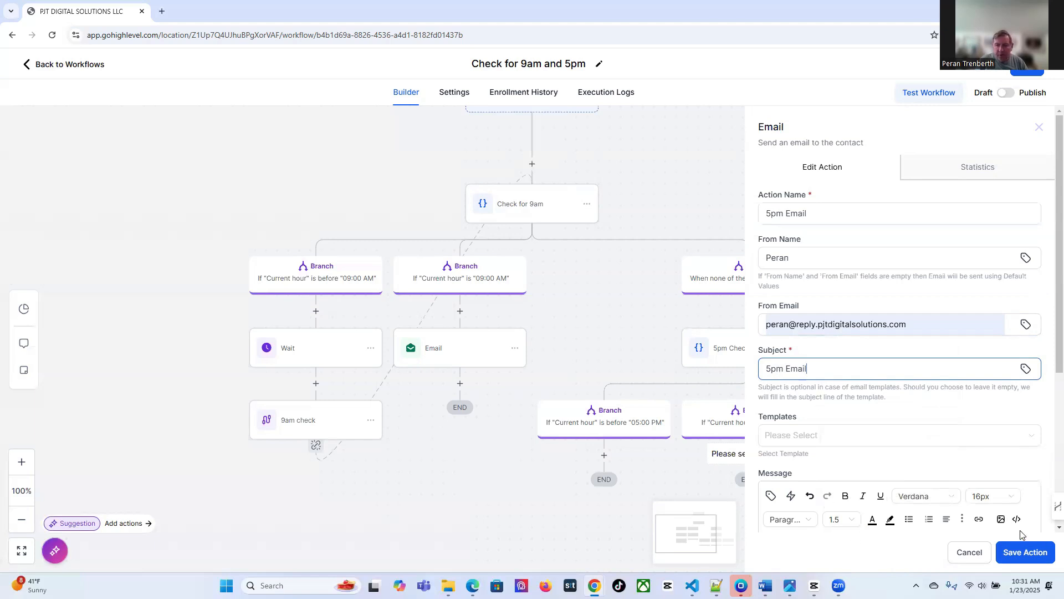
click(1023, 552)
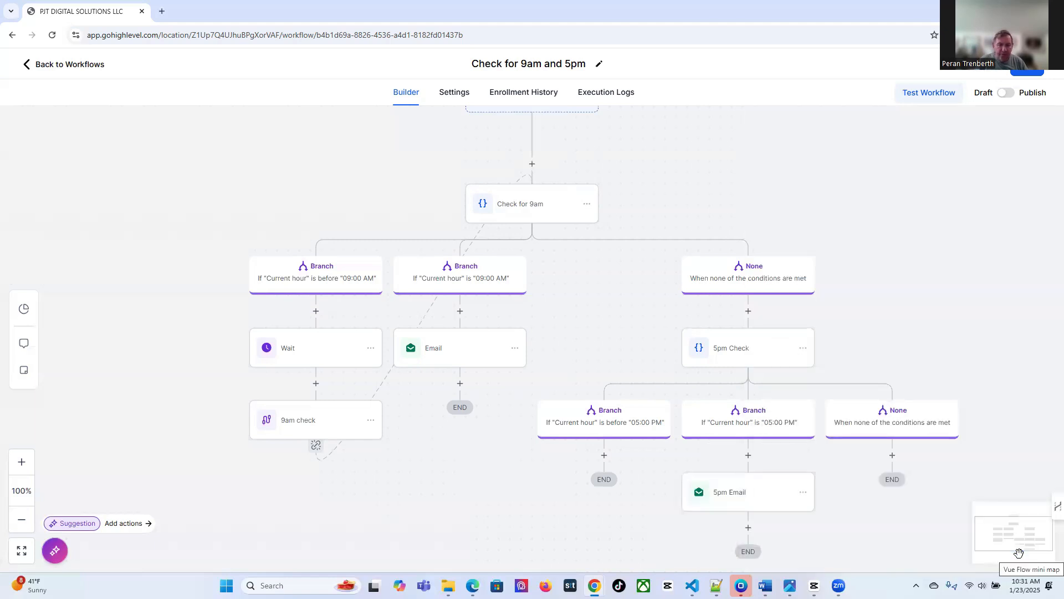
Add a 1-hour Wait step under the before-05:00 PM branch
click(605, 456)
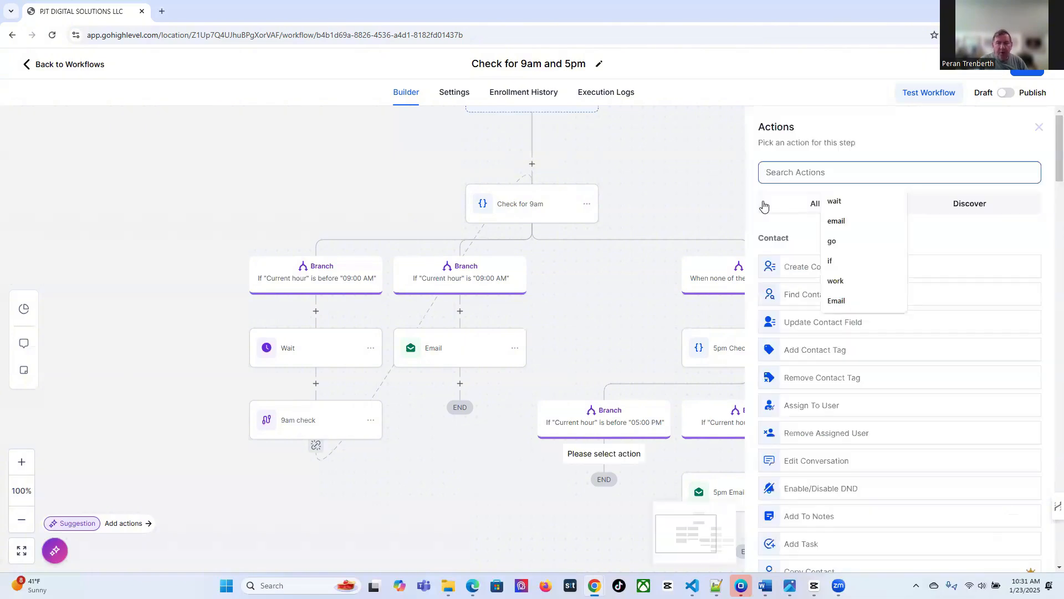
text(wait)
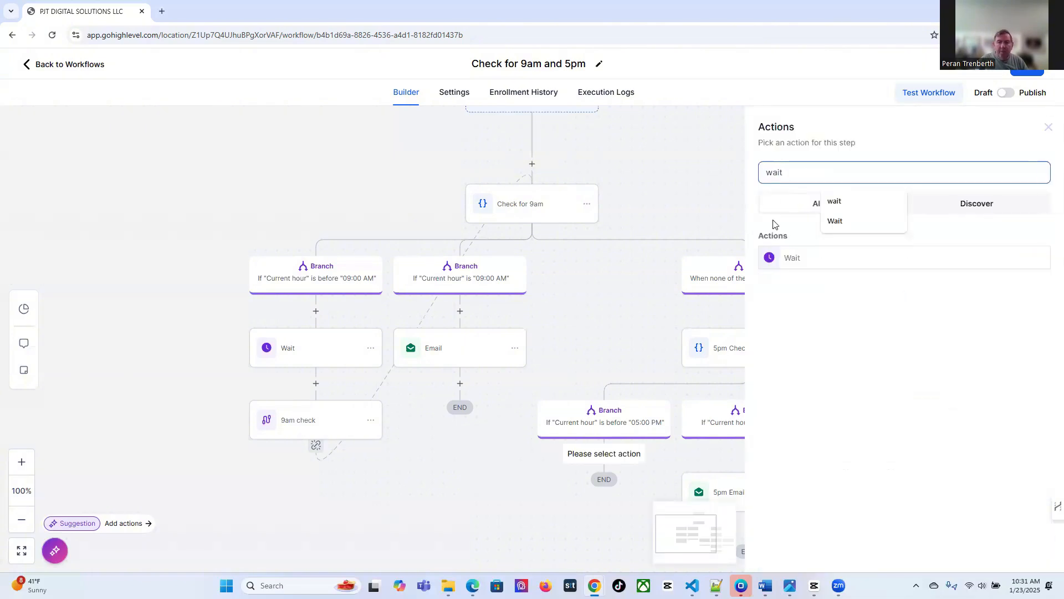
click(778, 258)
double_click(641, 293)
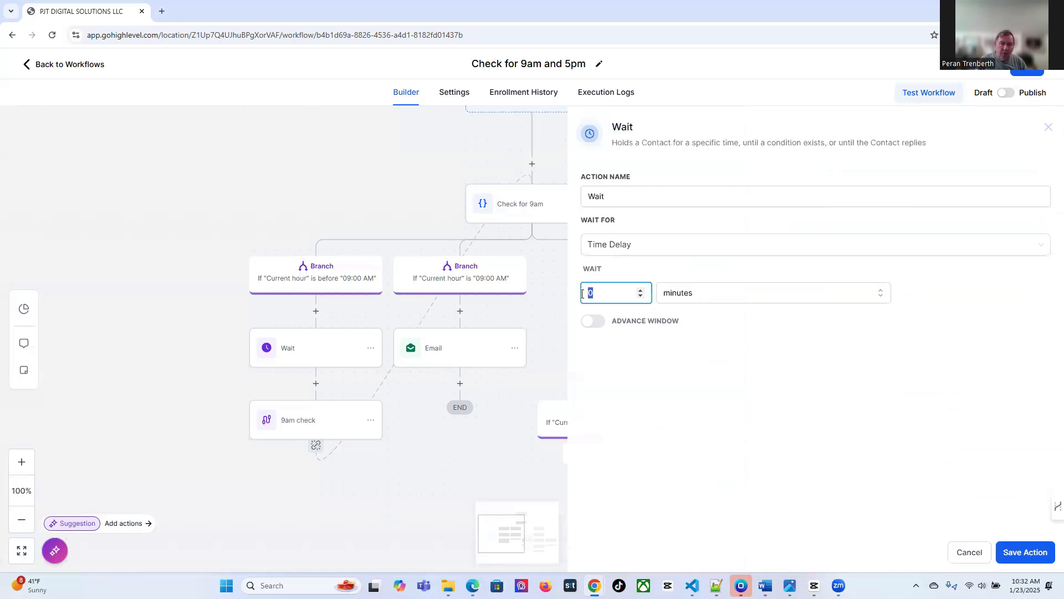
text(1)
click(698, 298)
click(699, 339)
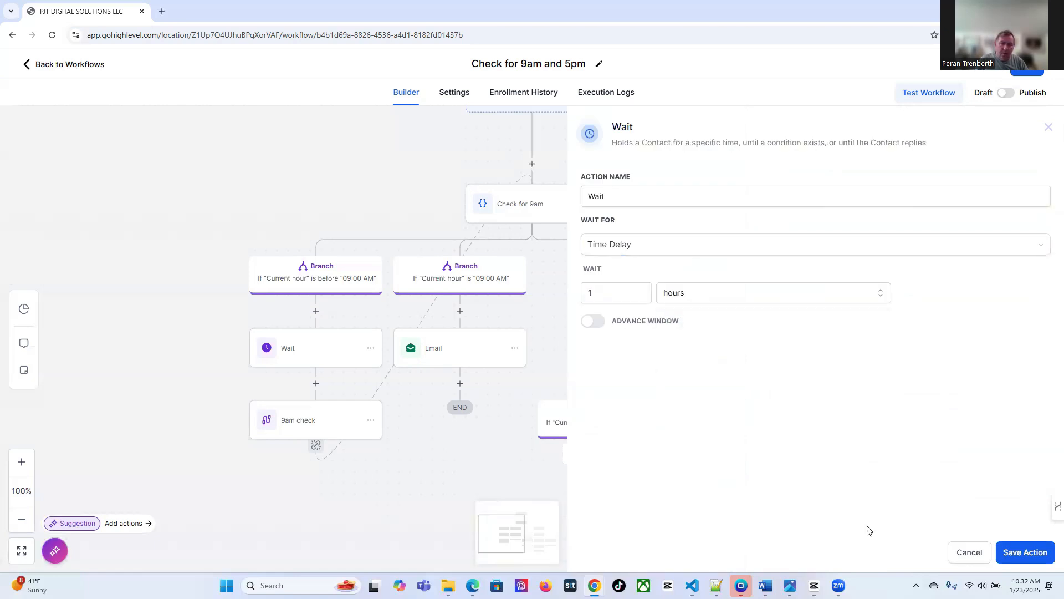
click(1007, 551)
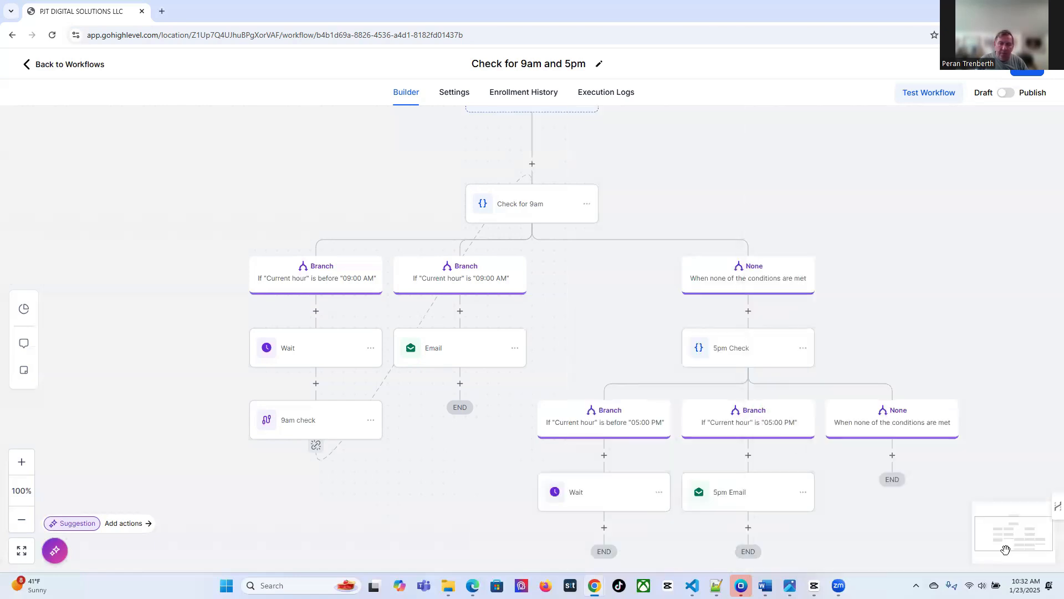
Add a Go To step after the Wait that loops back to 5pm Check
click(604, 527)
text(go)
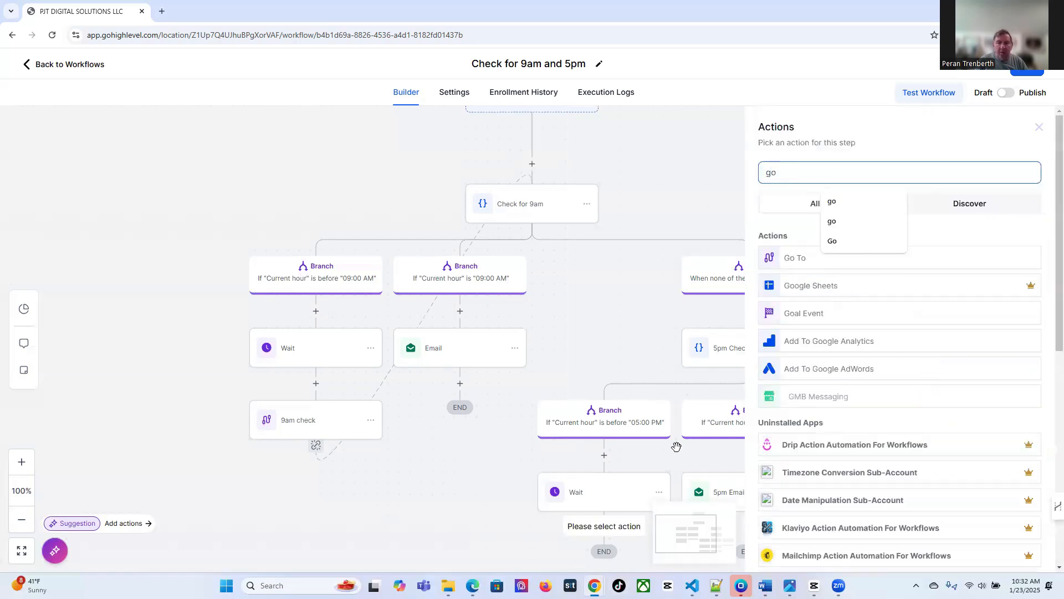
click(798, 269)
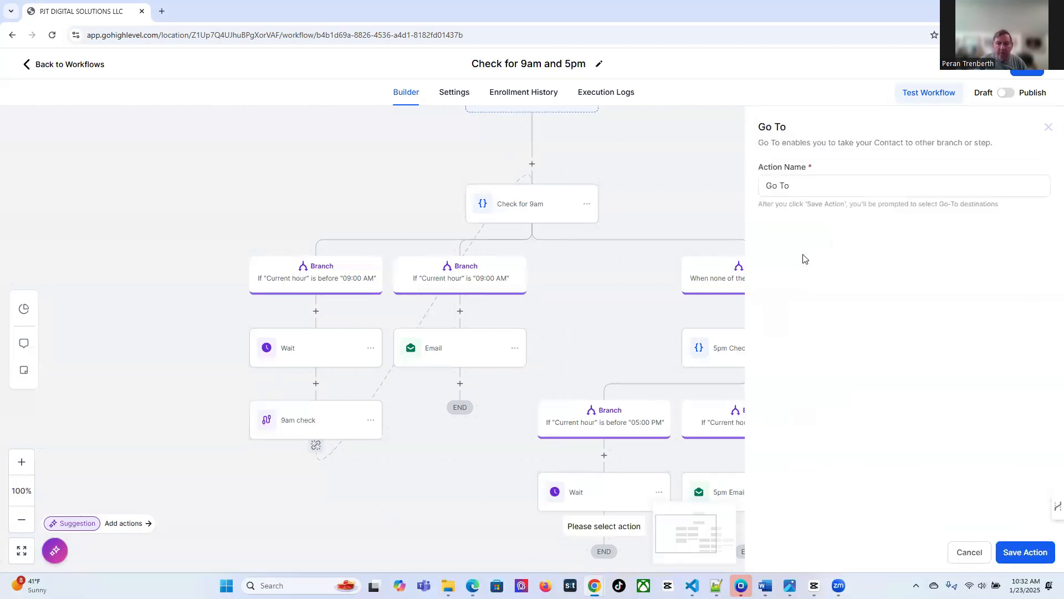
click(1010, 554)
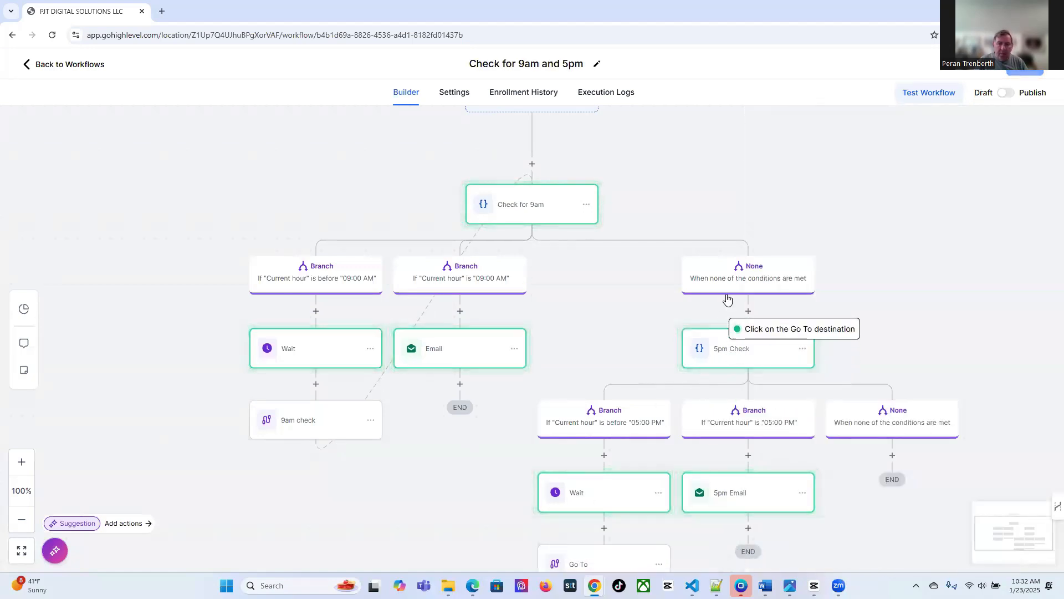
click(754, 348)
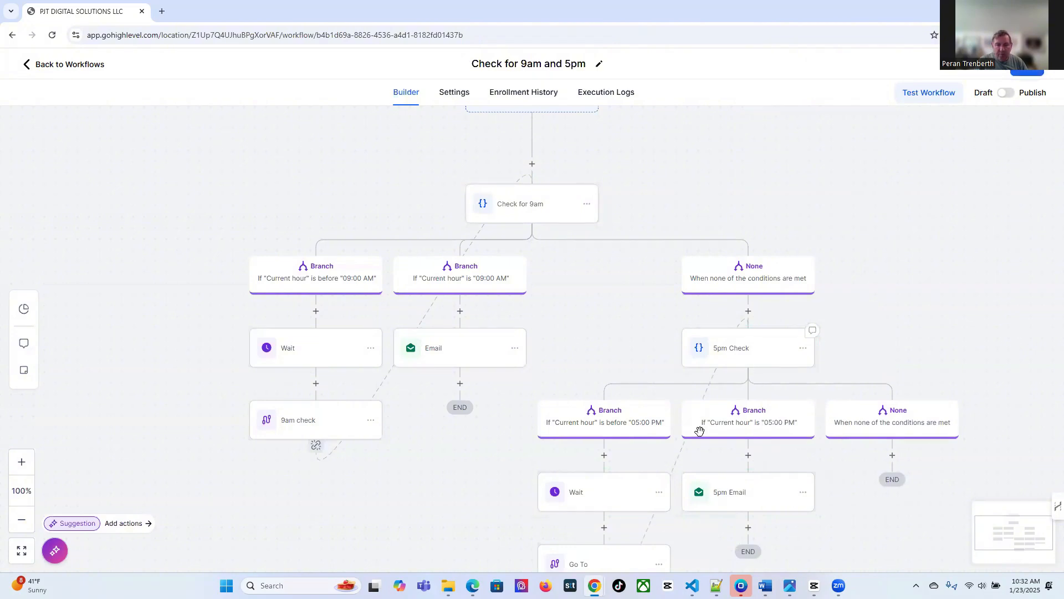
scroll(645, 505, down, 1)
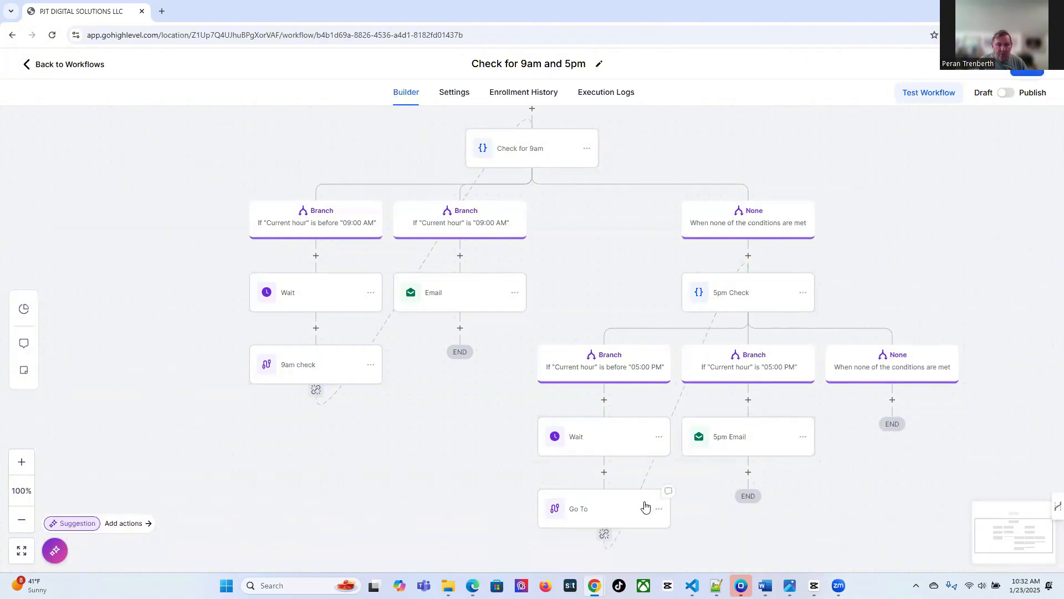
Add an 8-hour Wait step after the 9am Email
click(461, 328)
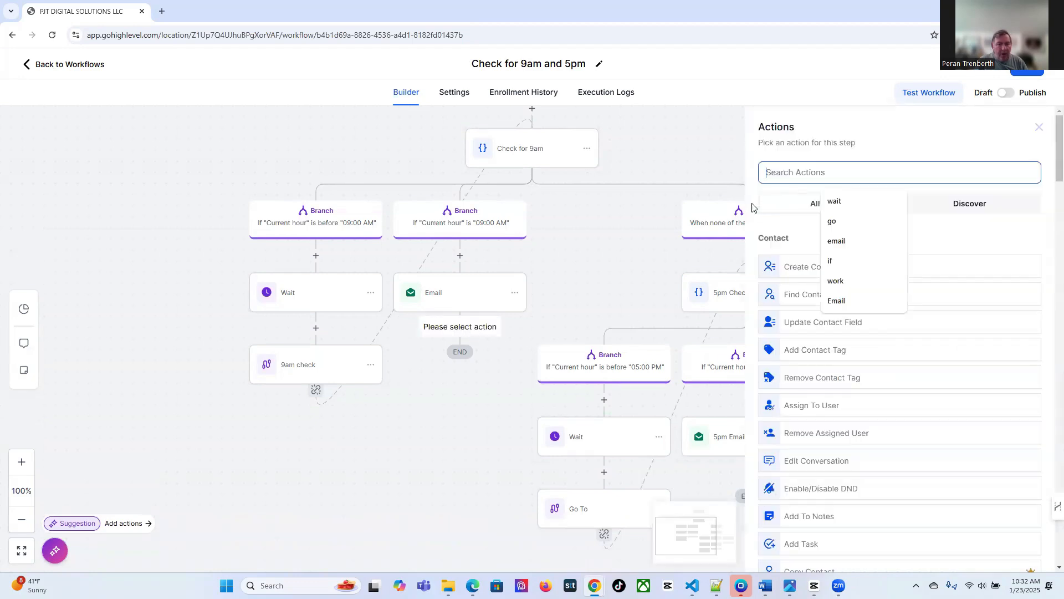
text(wait)
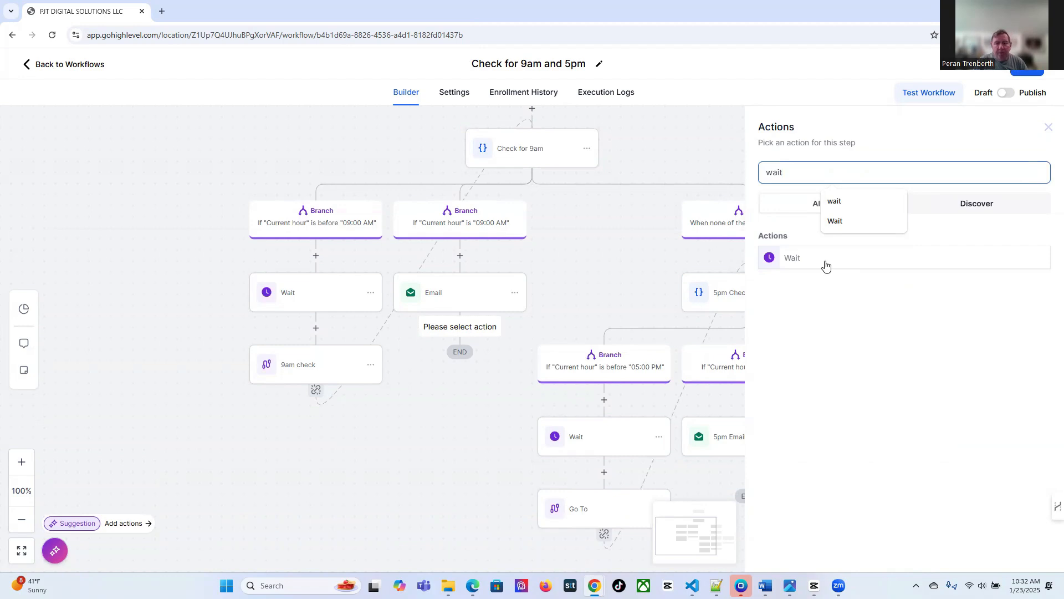
click(826, 267)
double_click(590, 292)
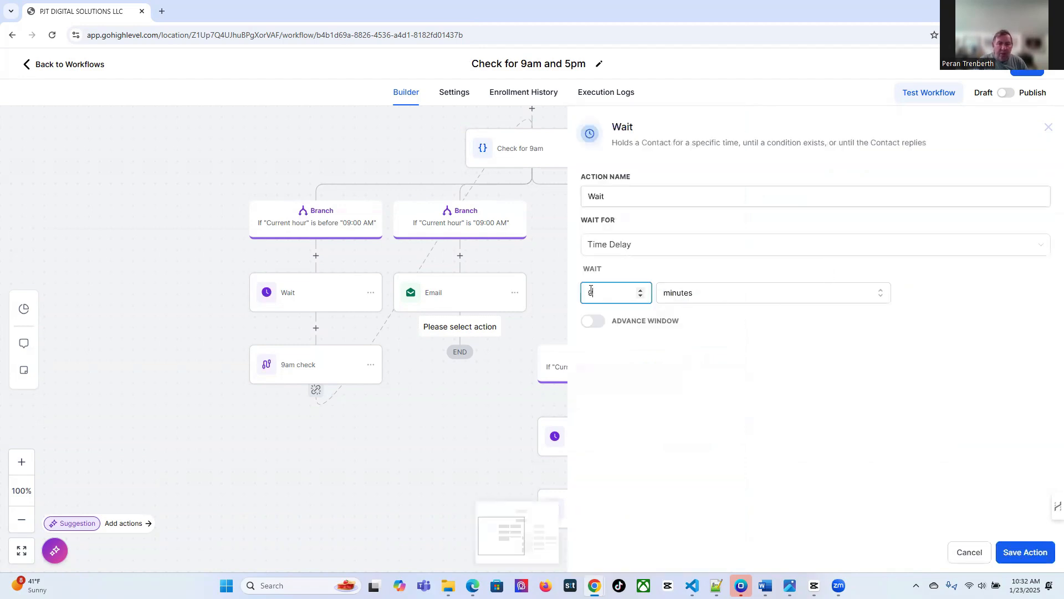
text(8)
click(705, 297)
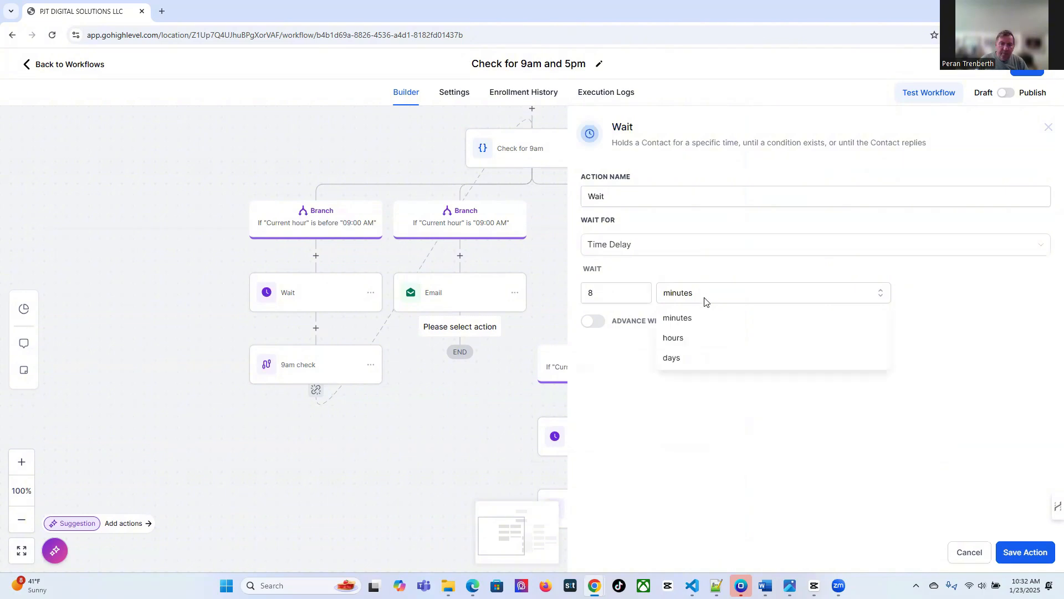
click(695, 340)
click(1026, 552)
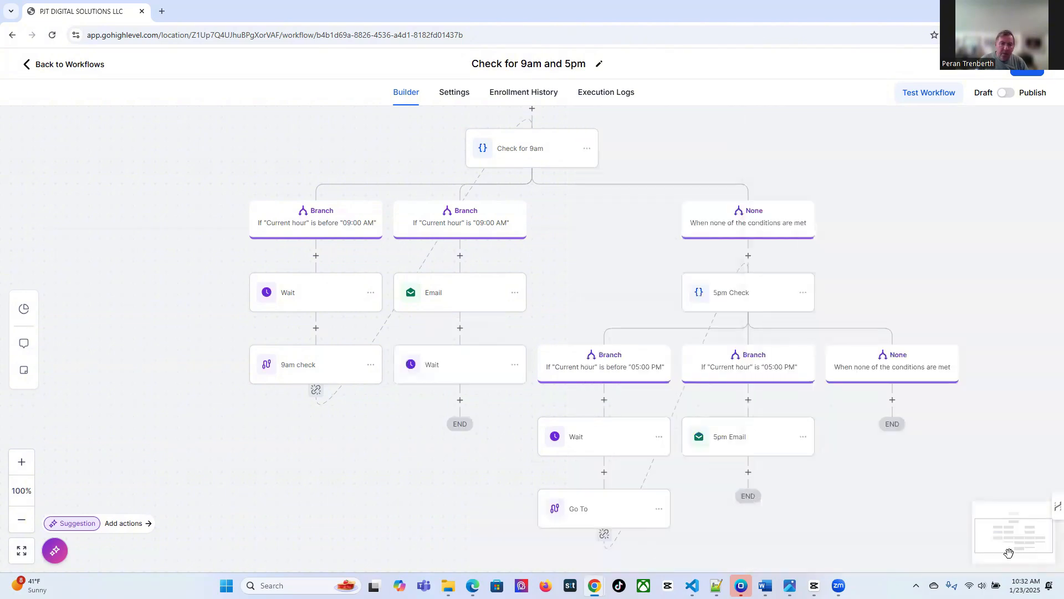
Add a Go To step after the Wait that jumps to the 5pm Email step
click(461, 402)
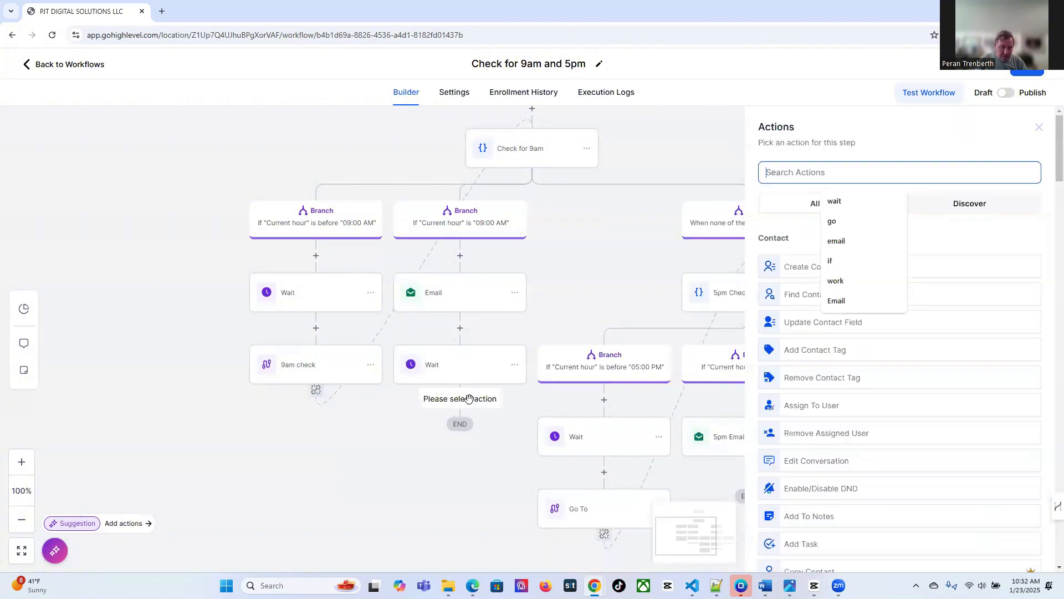
text(got)
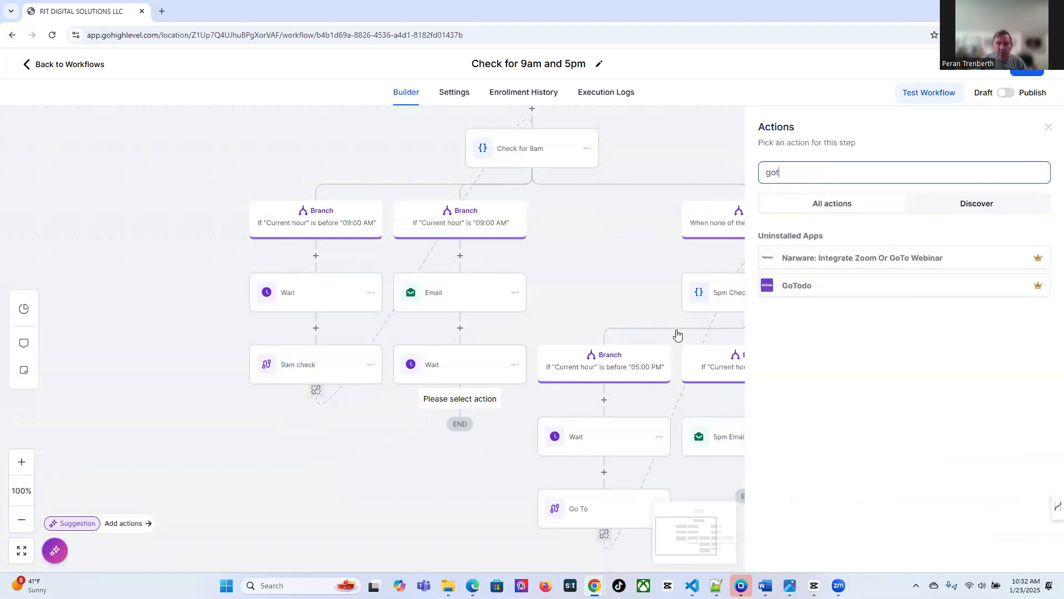
key(BackSpace)
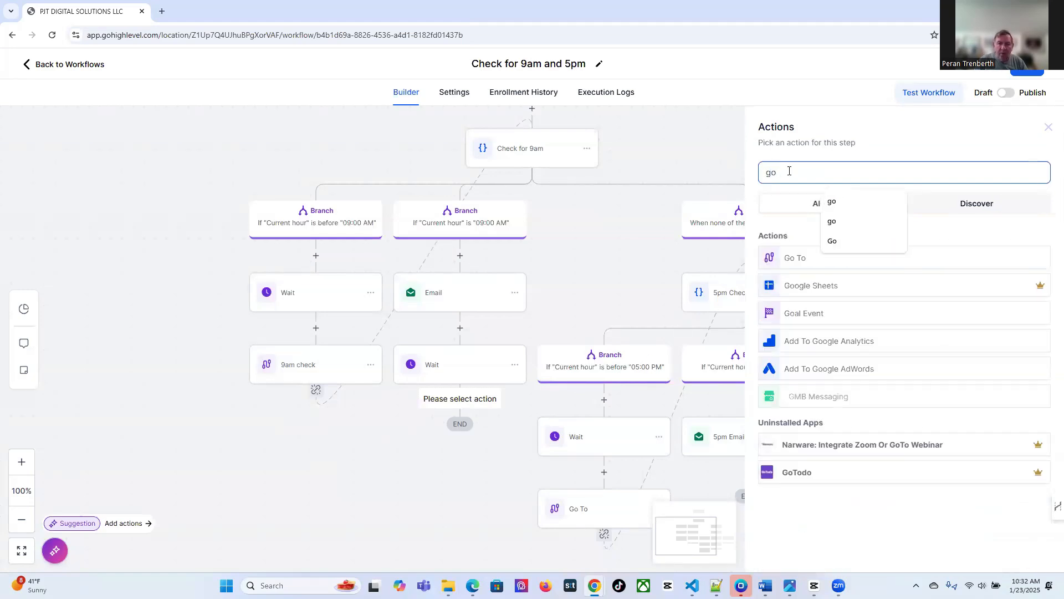
click(790, 255)
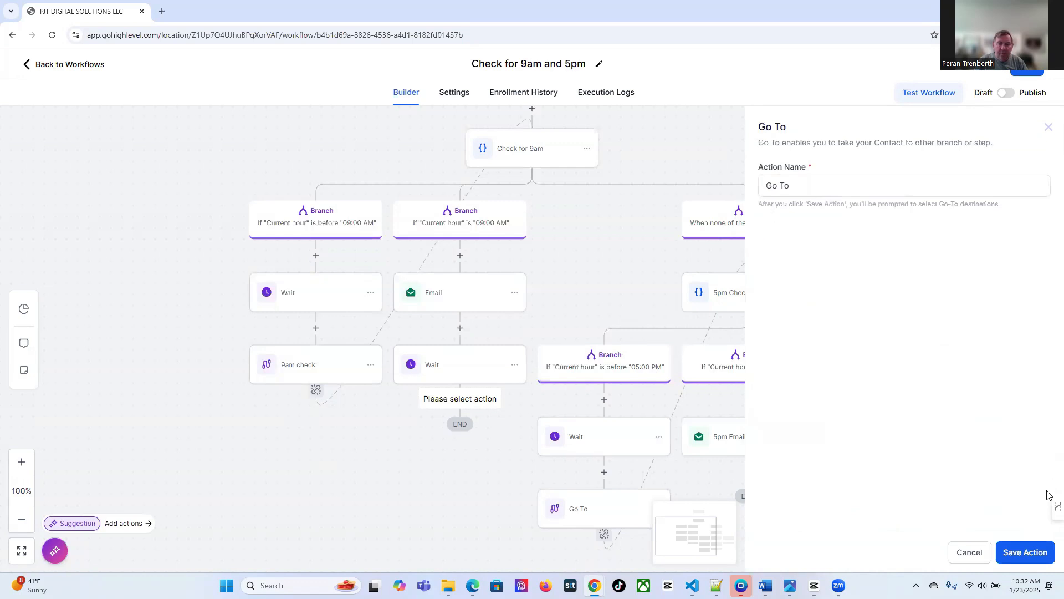
click(1030, 554)
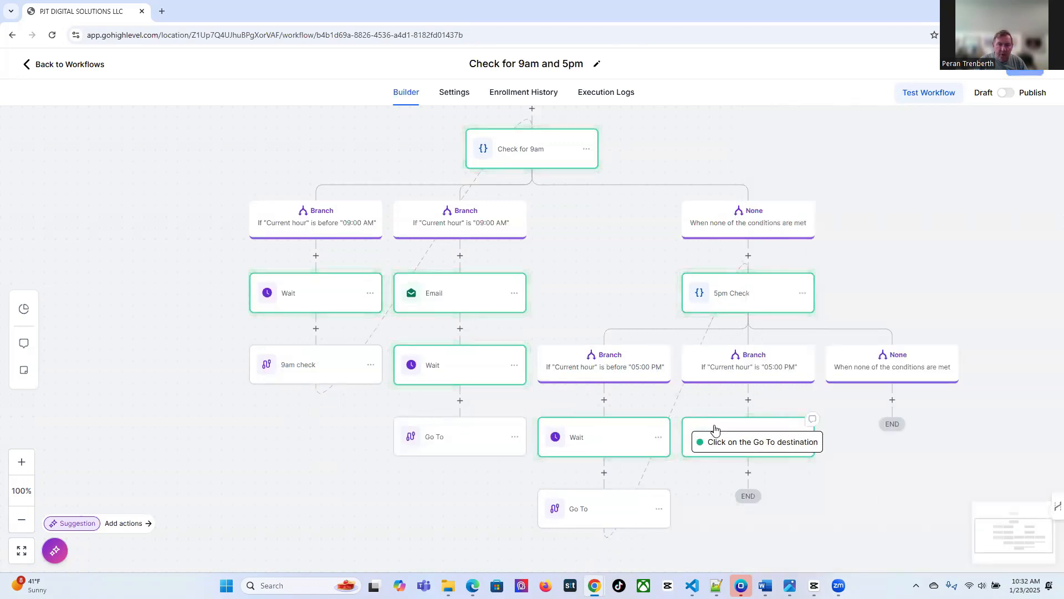
click(738, 432)
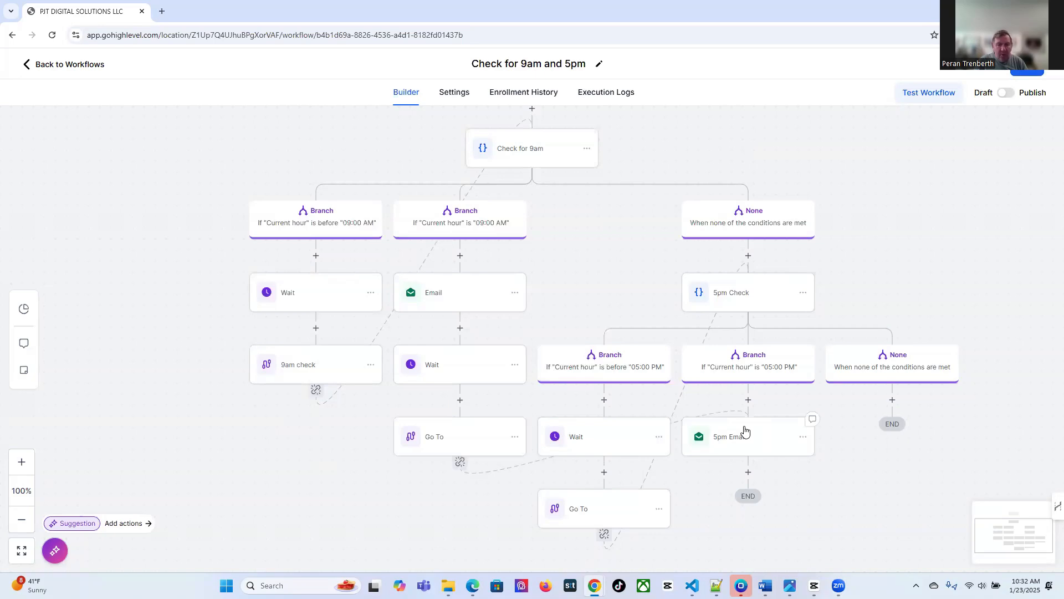
Add a 1-hour Wait step under the 5pm None branch
click(892, 400)
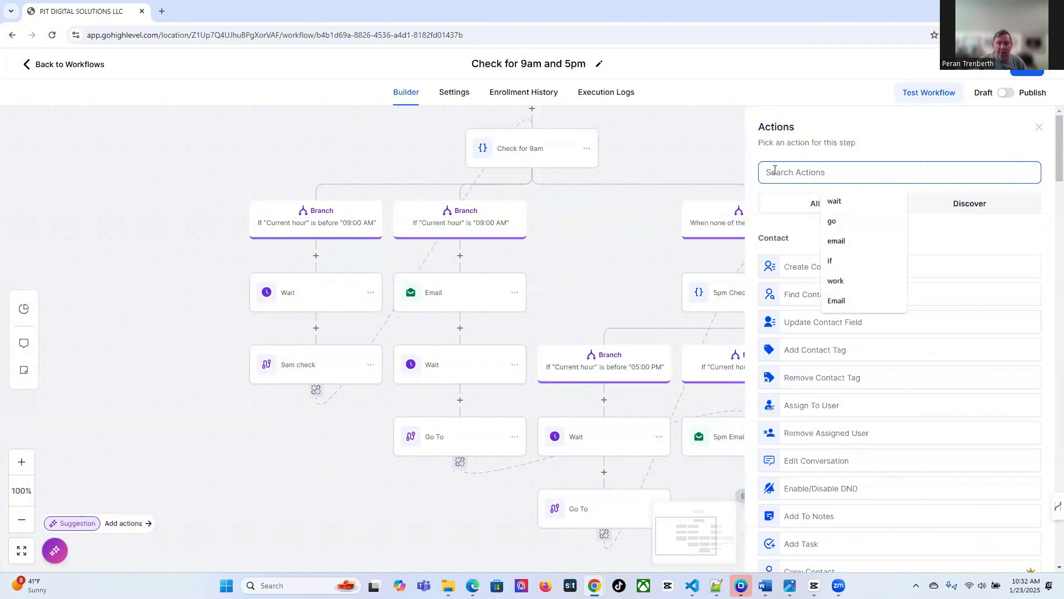
text(wh)
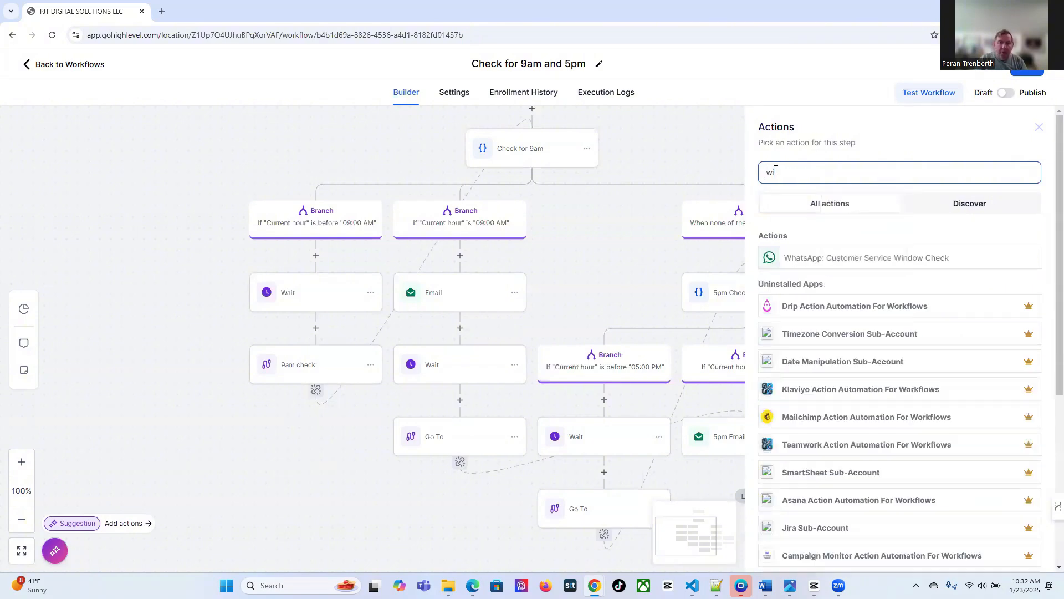
key(BackSpace)
text(ait)
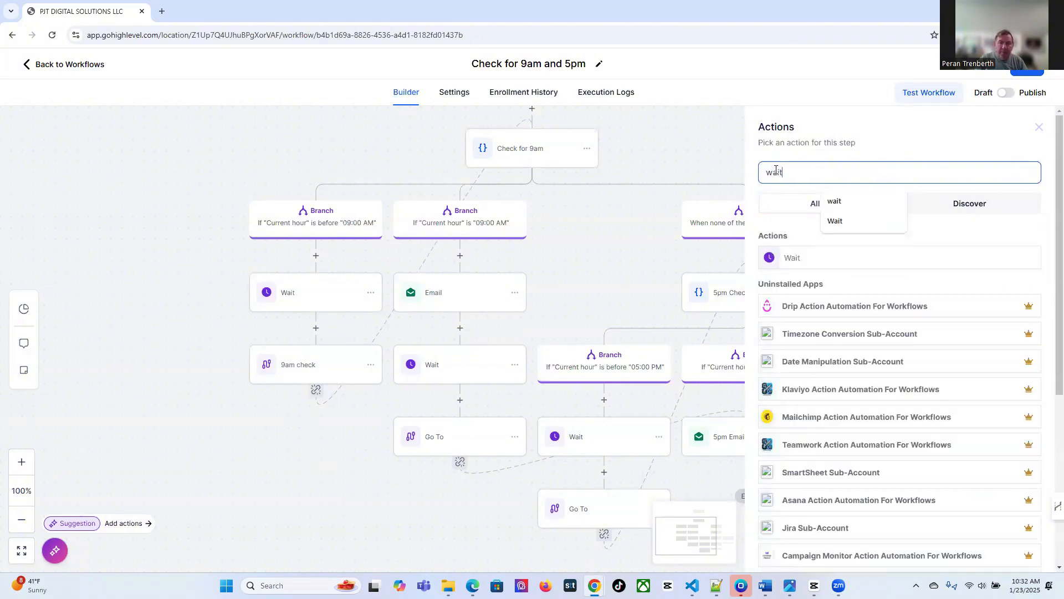
click(801, 259)
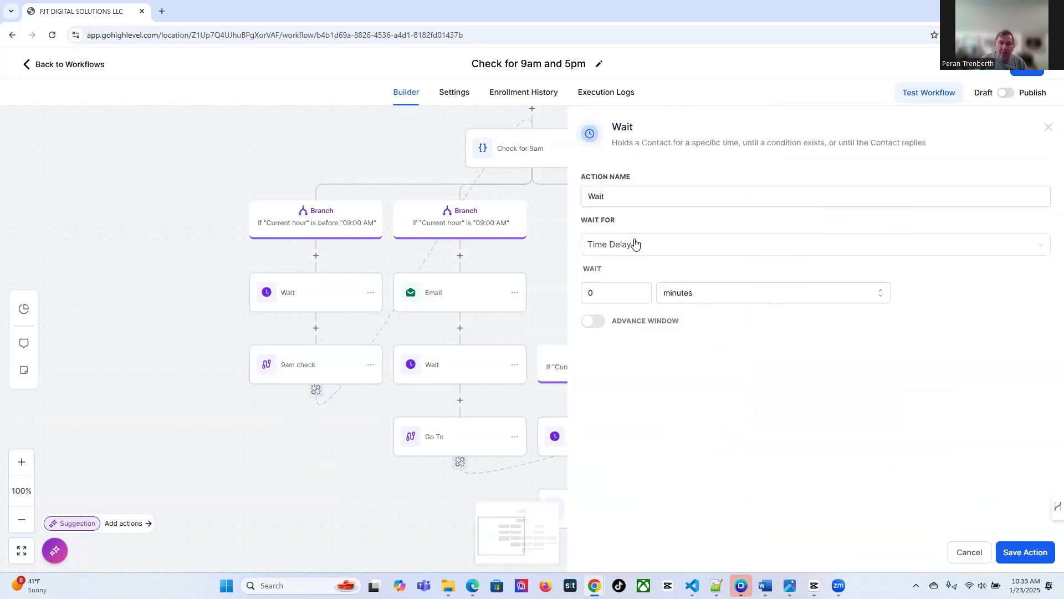
double_click(589, 294)
text(1)
click(674, 299)
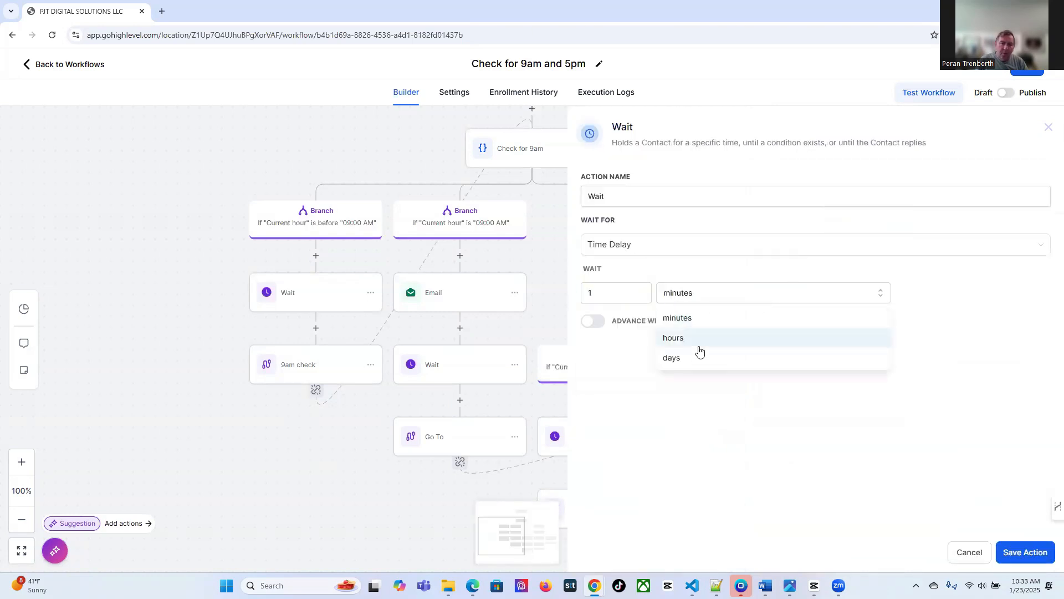
click(687, 336)
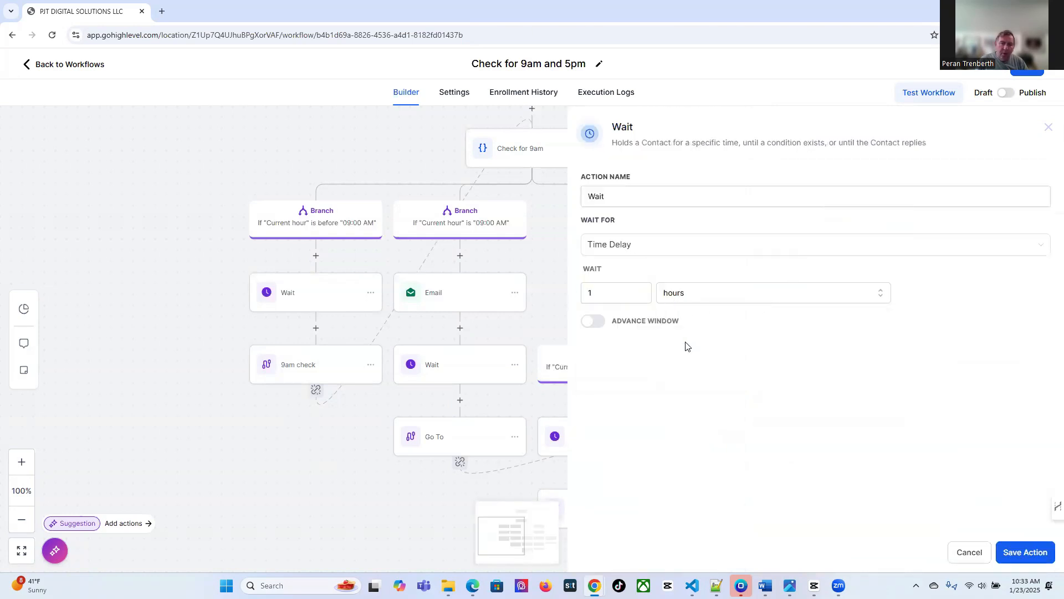
click(1010, 559)
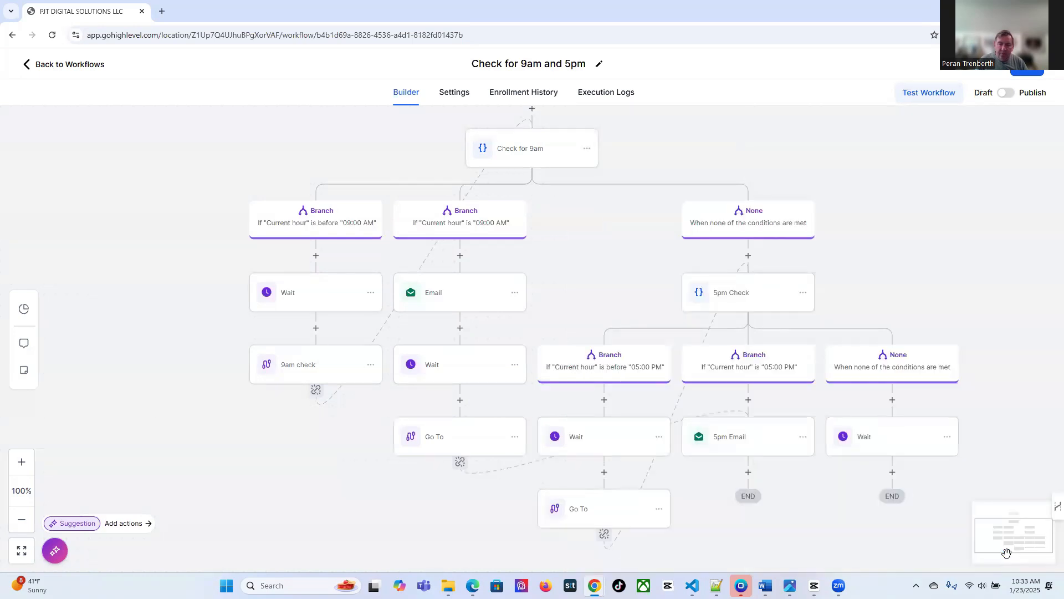
Add a Go To below the Wait that loops back to Check for 9am
click(894, 472)
text(go)
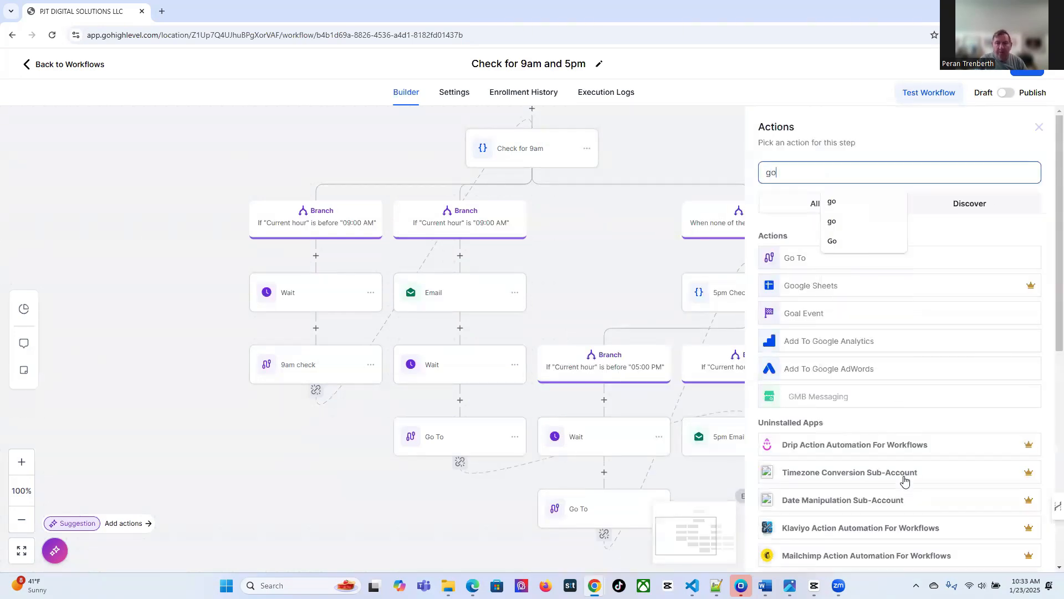
click(794, 259)
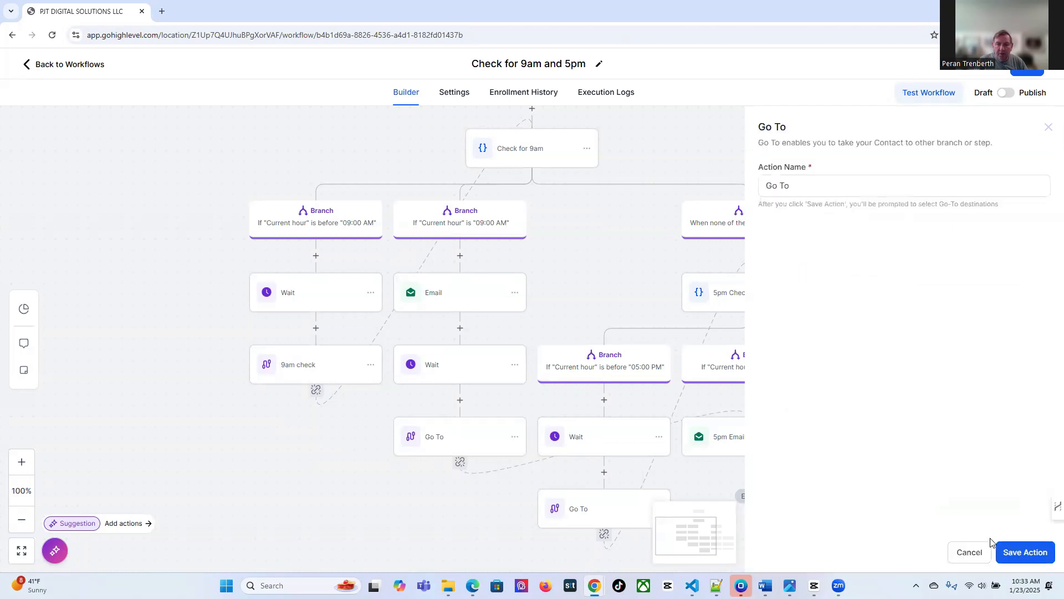
click(1012, 557)
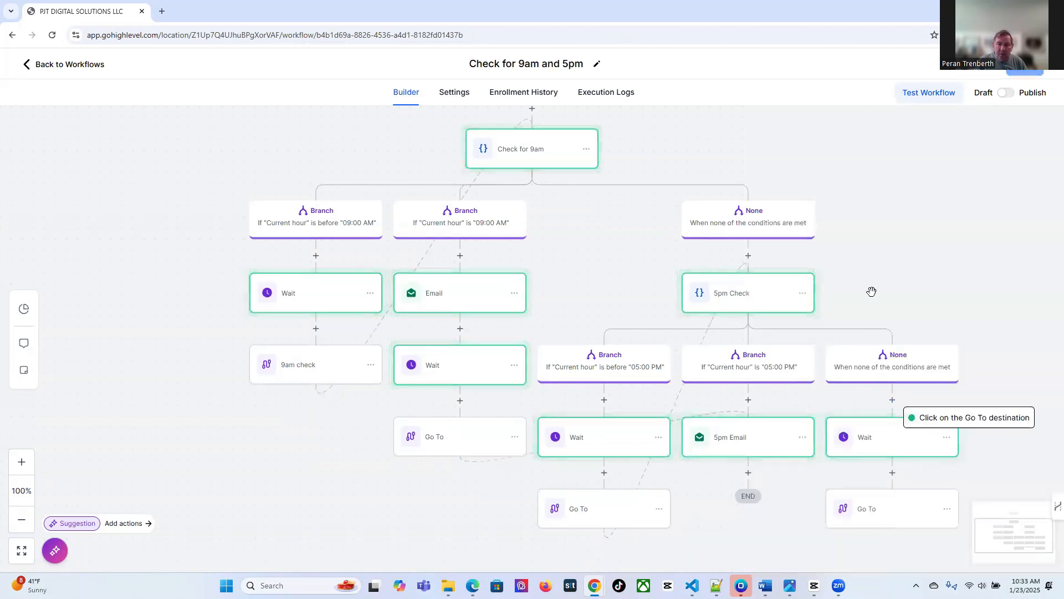
click(542, 153)
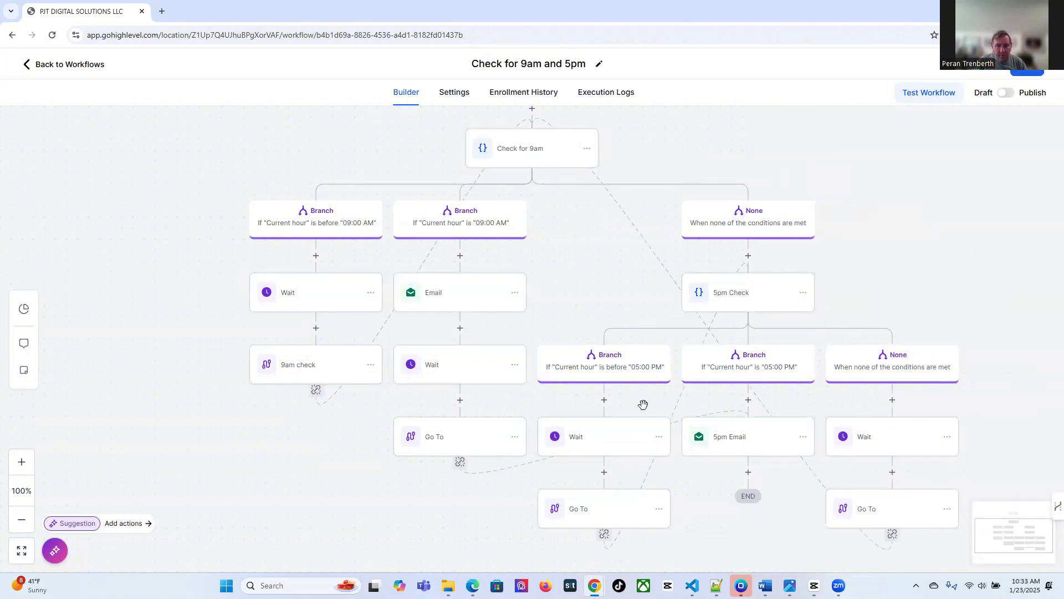
Add a 1-hour Wait step after the 5pm Email
click(749, 473)
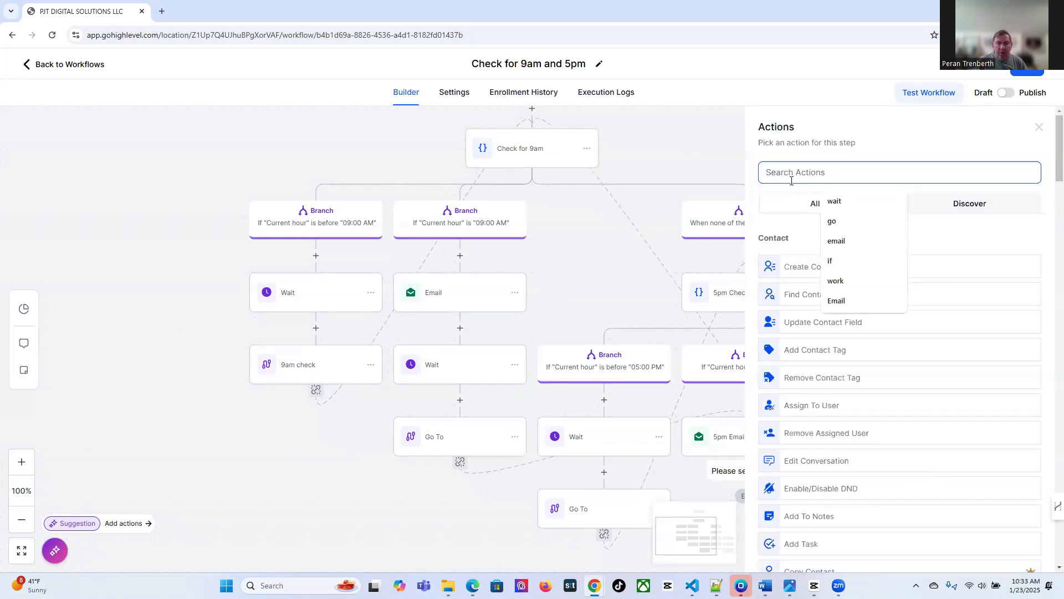
text(wait)
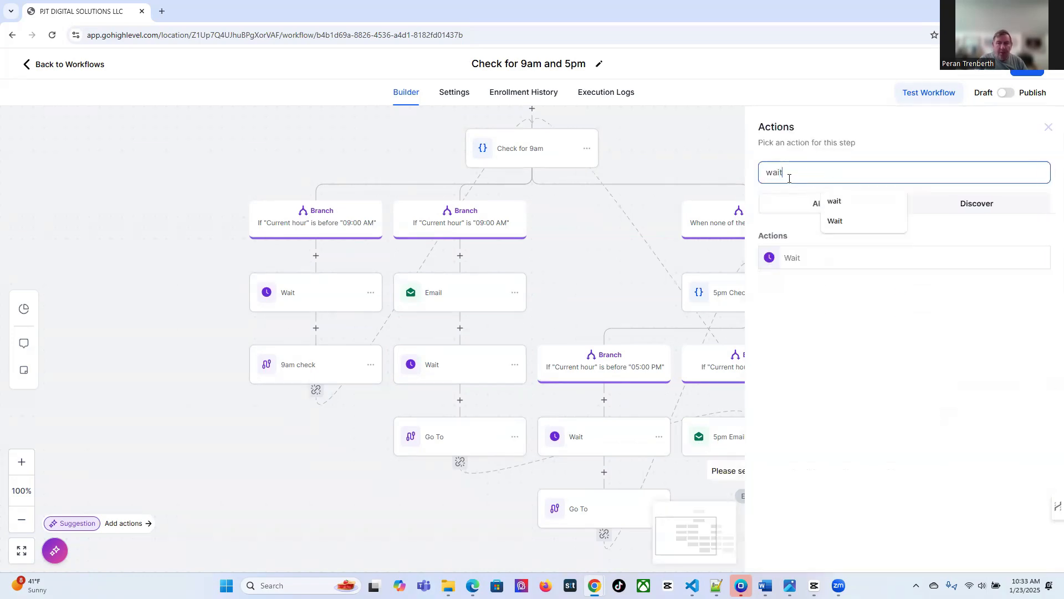
click(847, 206)
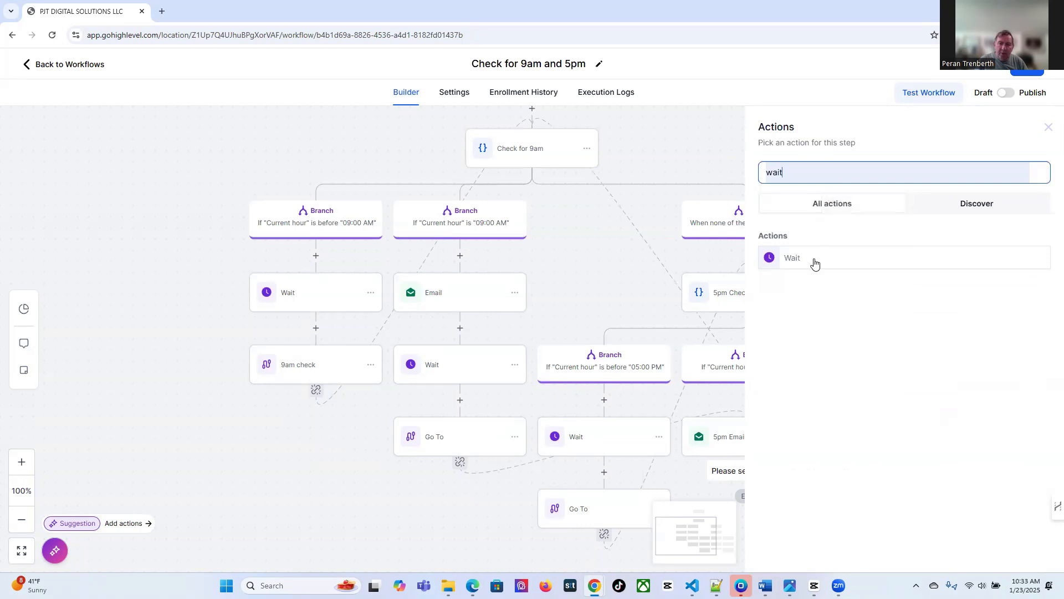
click(799, 257)
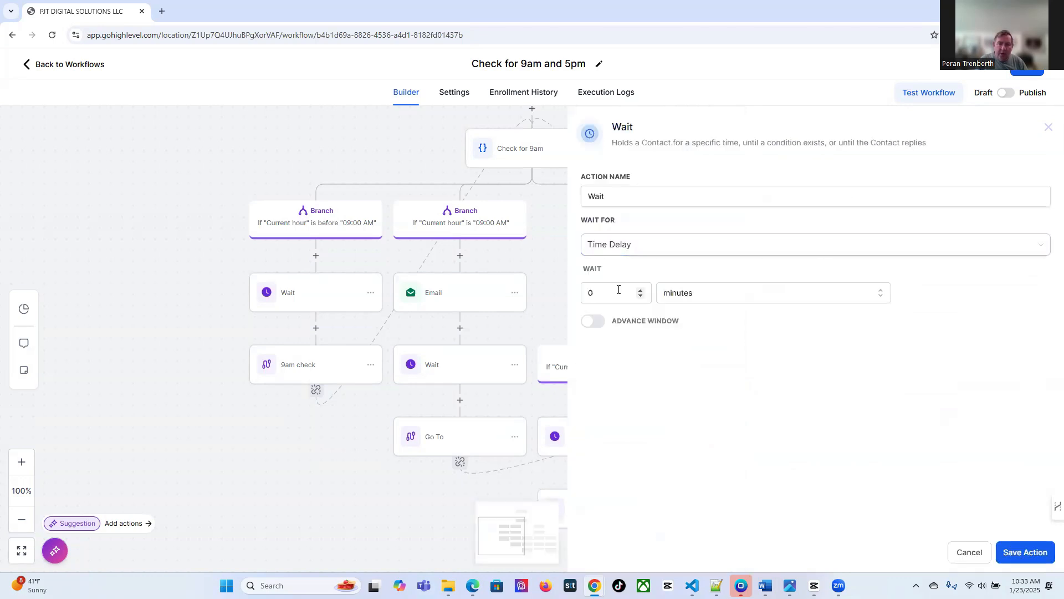
drag(615, 292, 572, 295)
text(1)
click(731, 294)
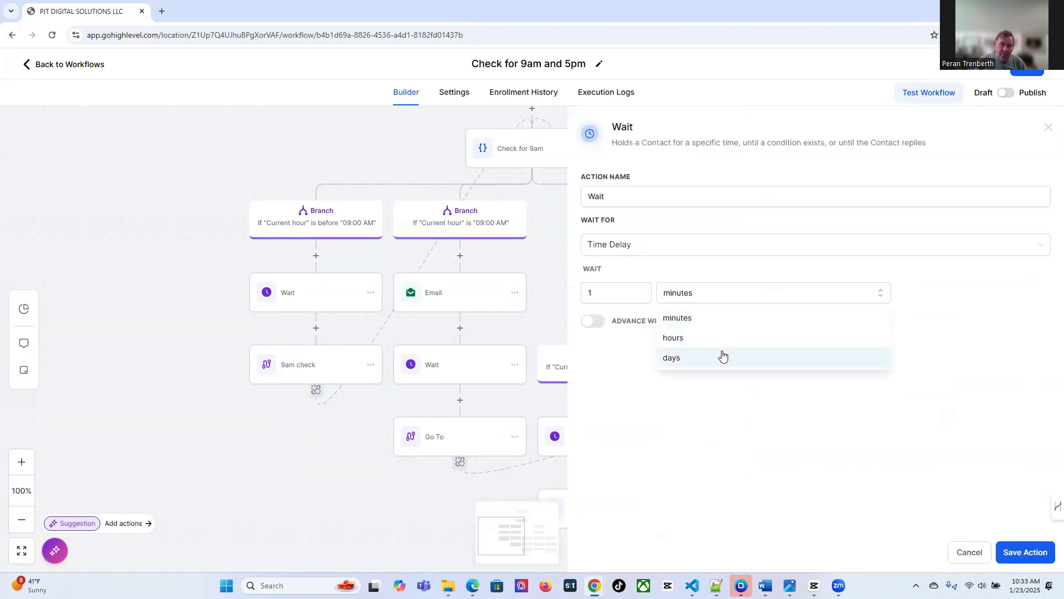
click(721, 340)
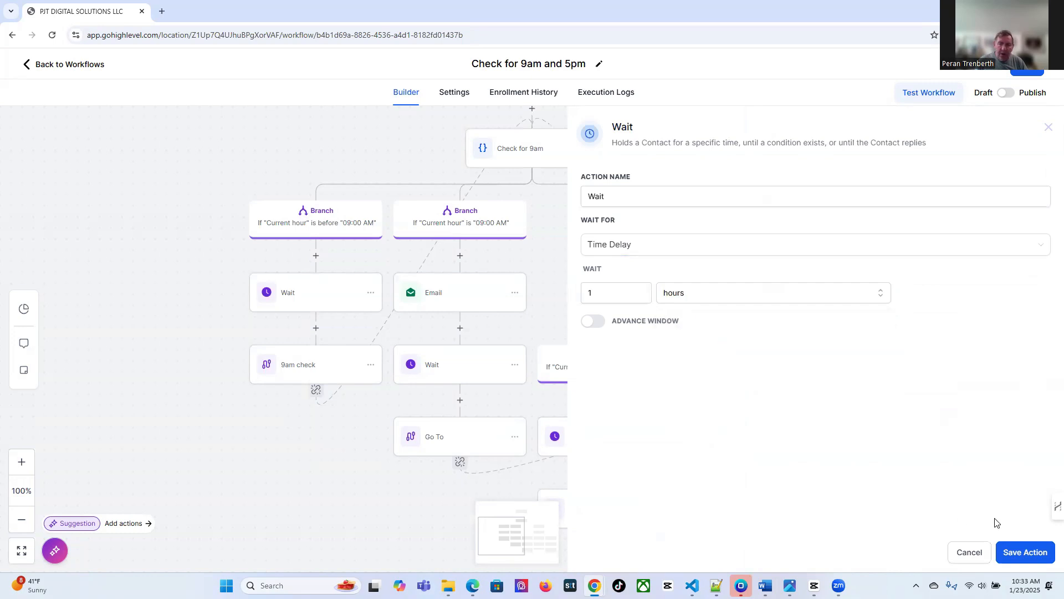
click(1023, 552)
Start an Add To Workflow step before END, then cancel it
scroll(743, 501, down, 3)
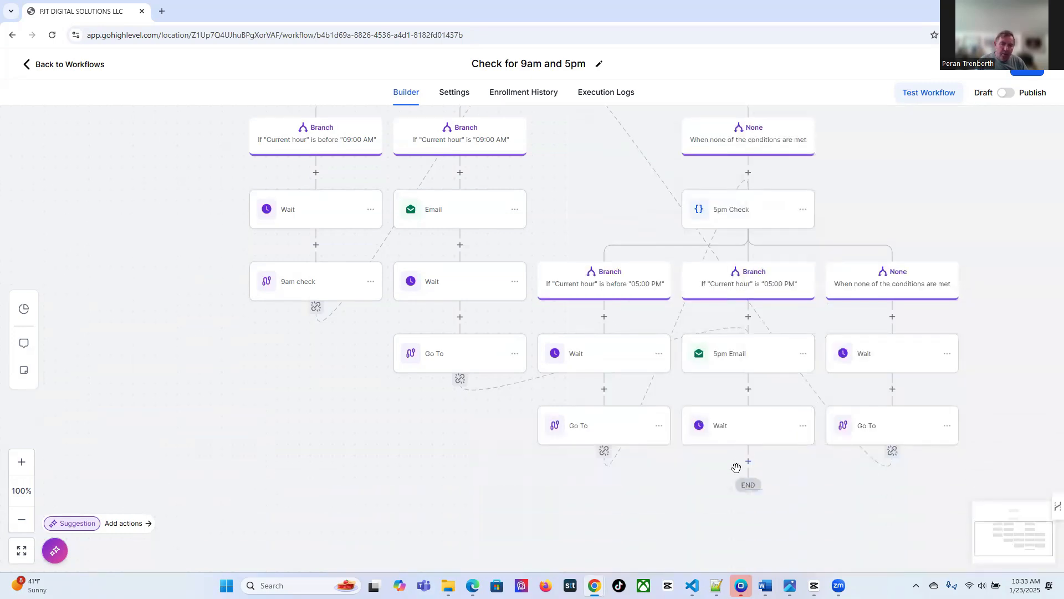
click(749, 462)
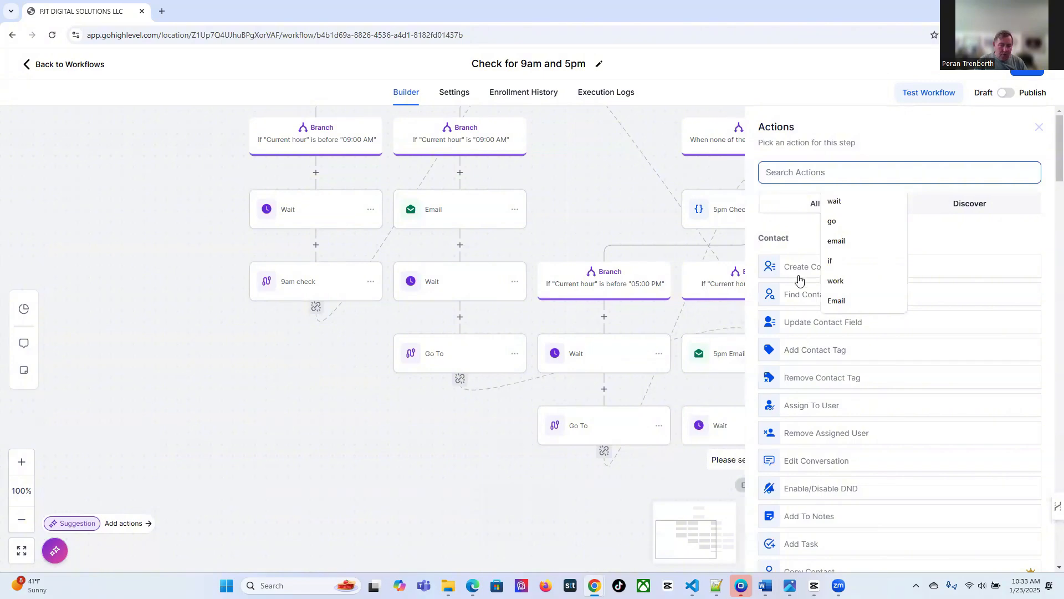
text(work)
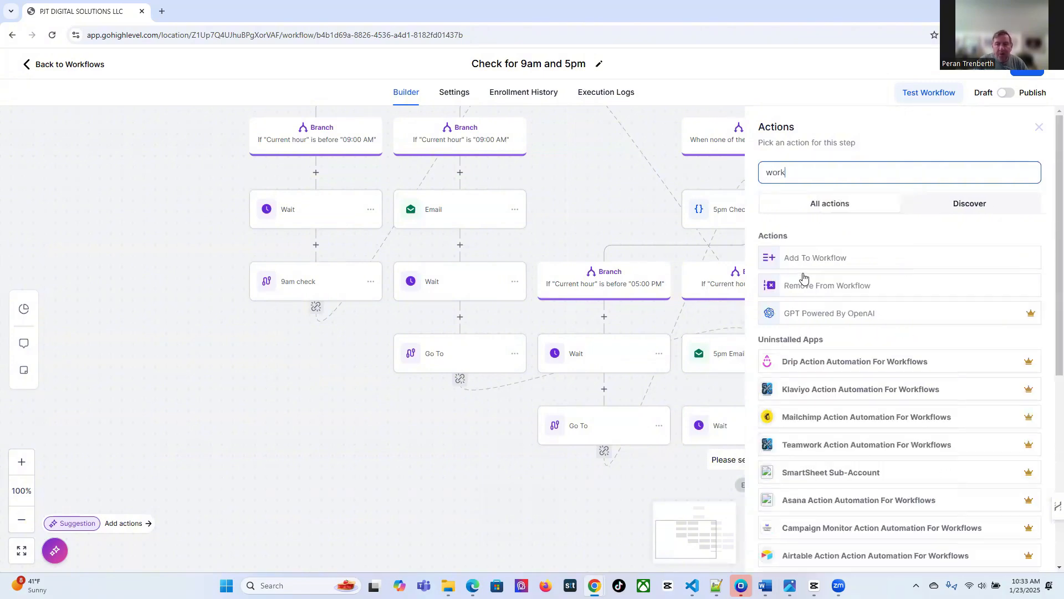
click(803, 266)
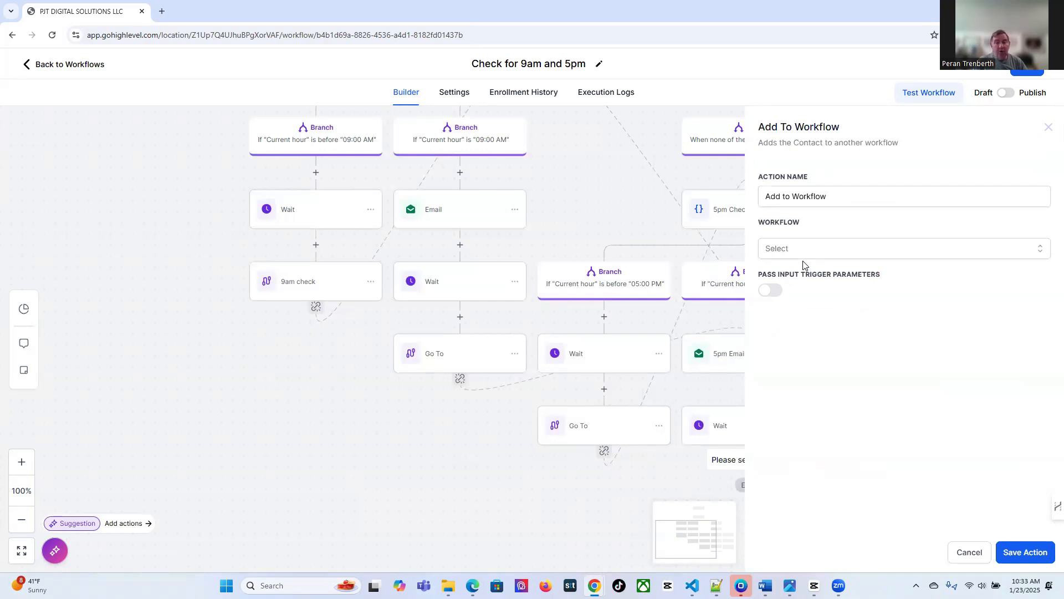
click(969, 552)
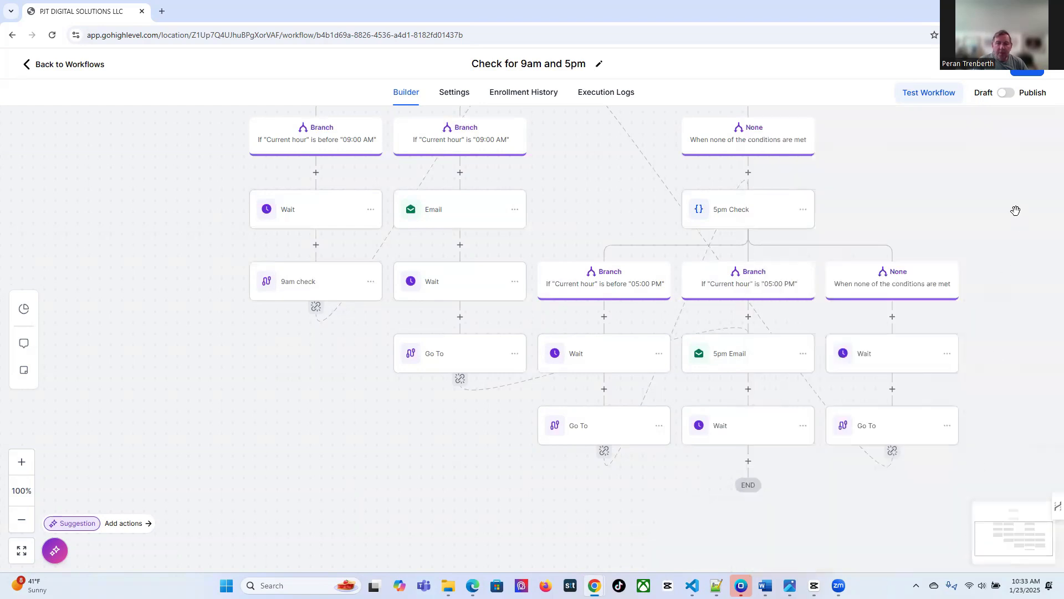
Save 'Check for 9am and 5pm' and switch it from Draft to Publish
click(1024, 73)
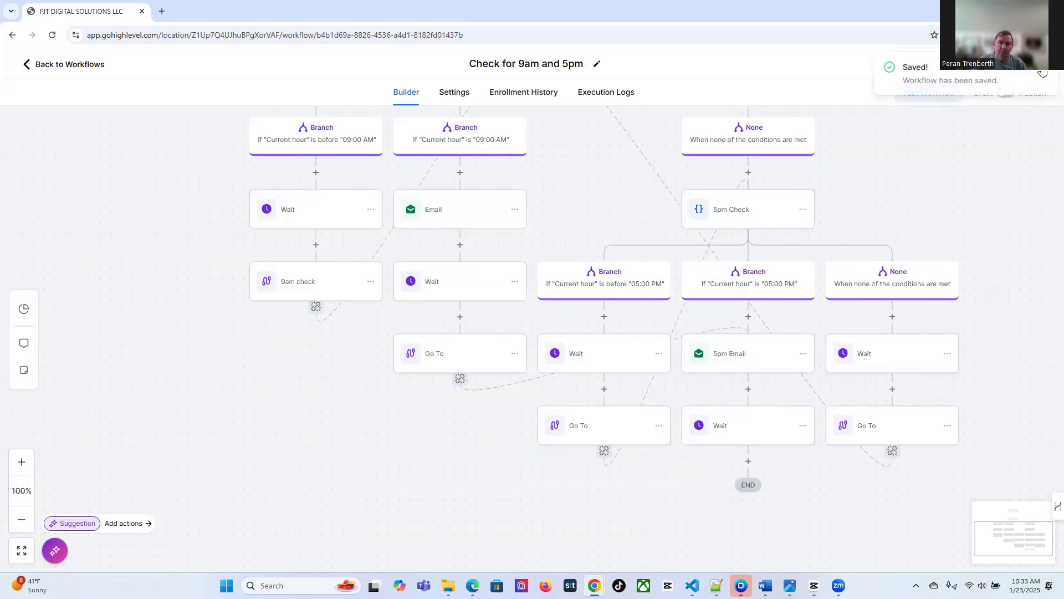
click(1006, 92)
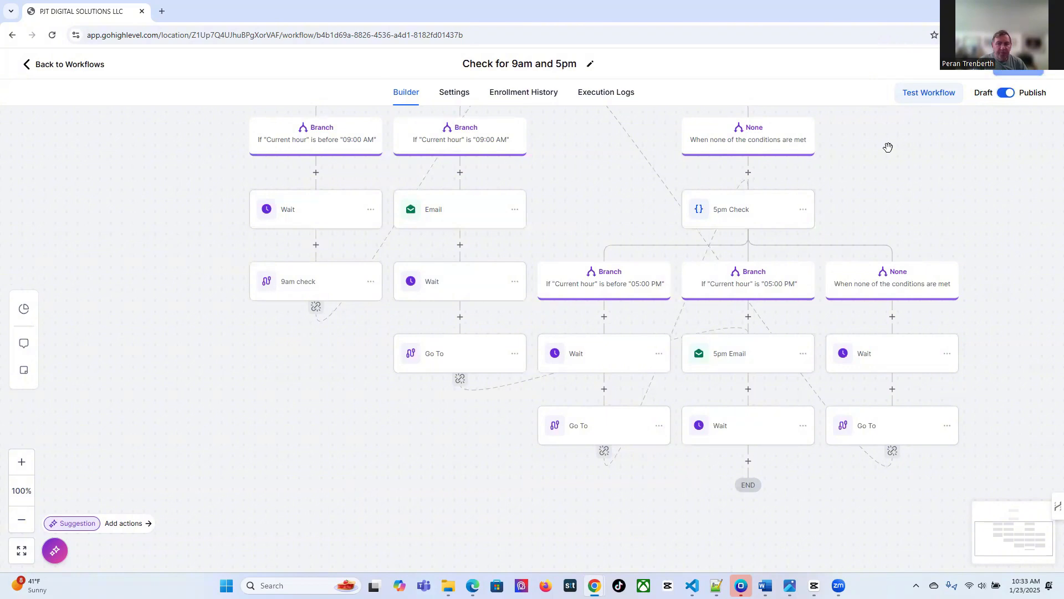
scroll(887, 178, up, 3)
scroll(887, 178, up, 1)
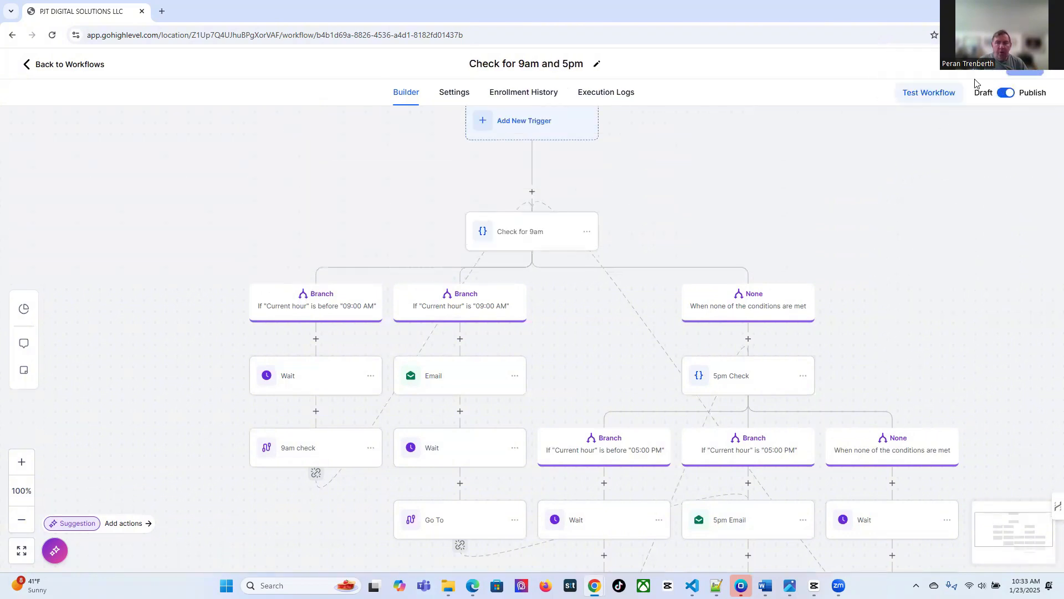
Run a workflow test on a contact found by searching the contact's name
click(938, 95)
click(833, 189)
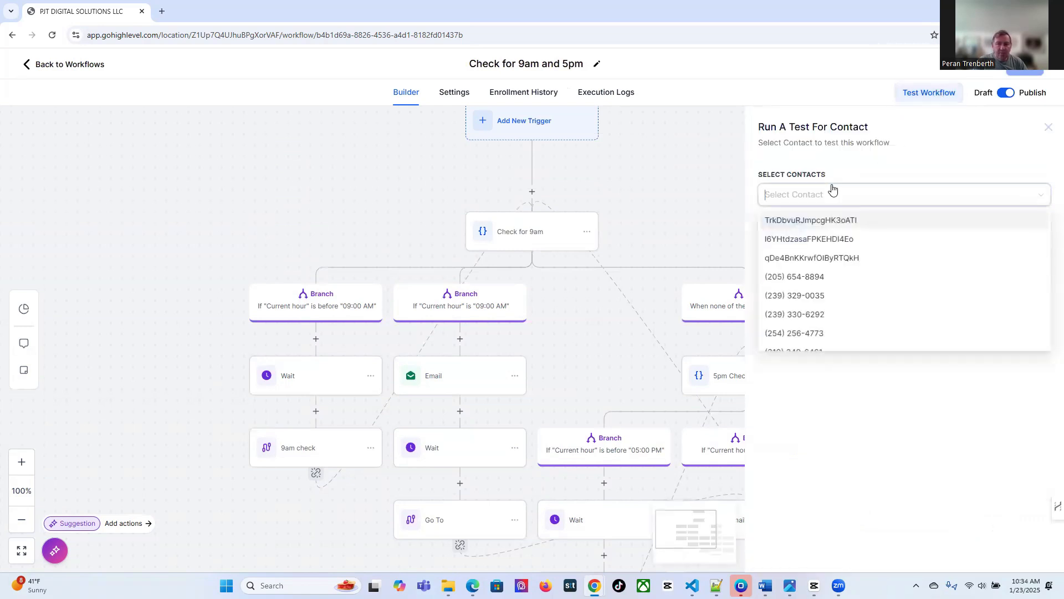
text(peran)
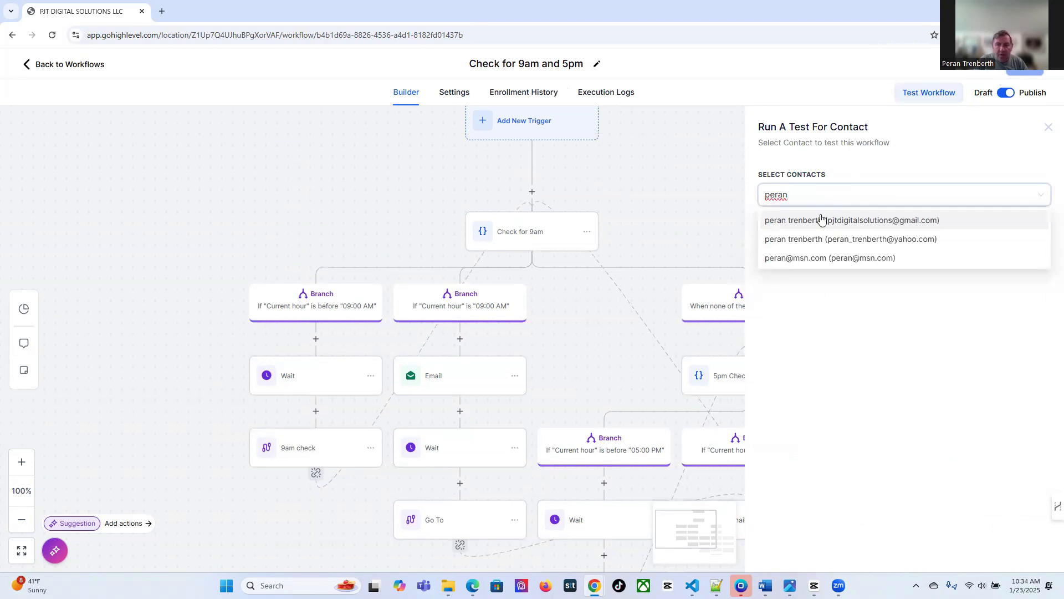
click(821, 220)
click(921, 309)
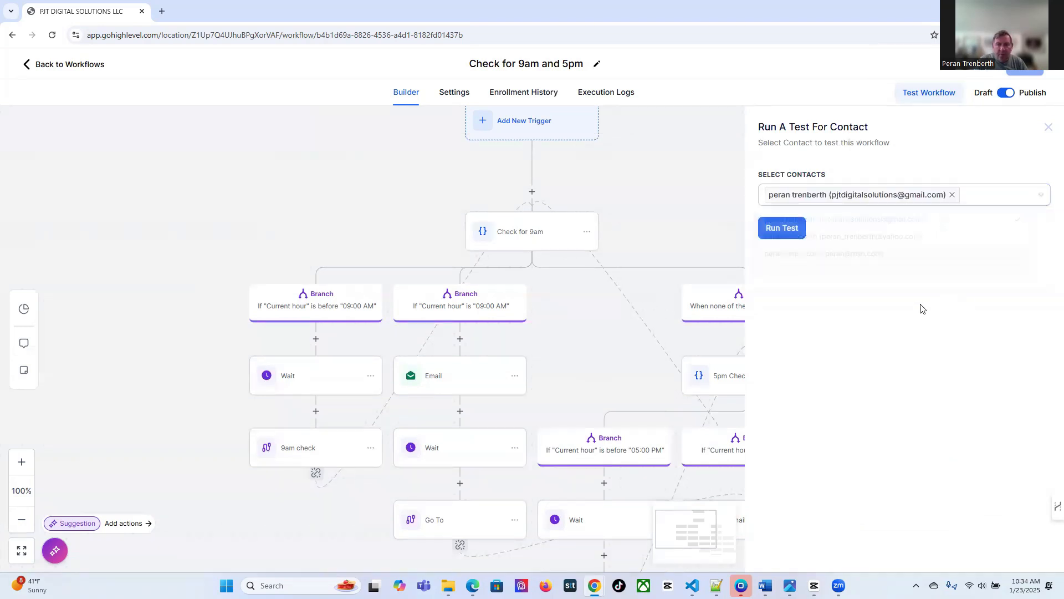
click(779, 234)
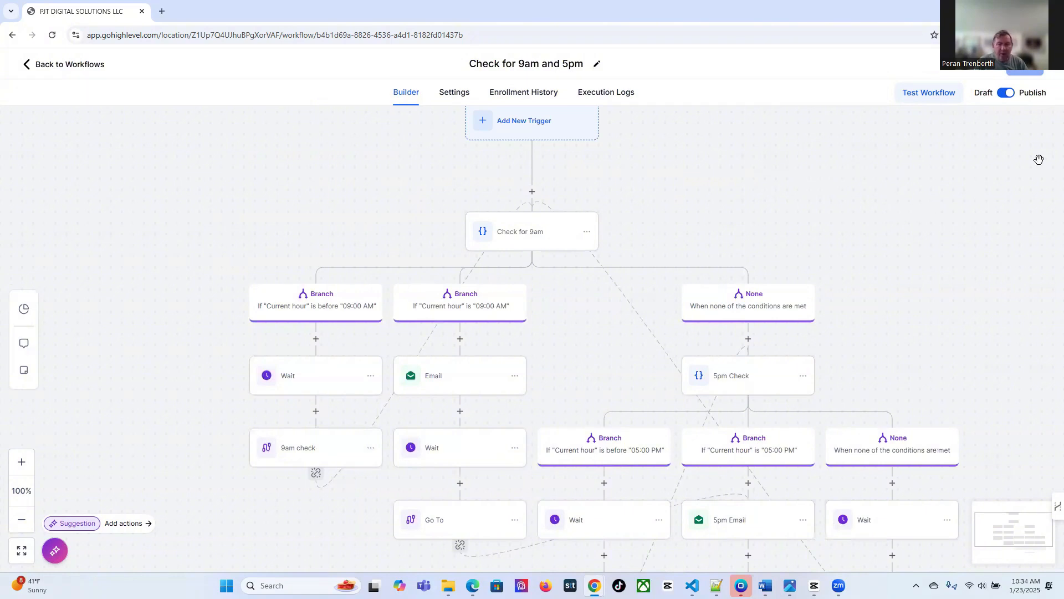
Reload and check the before-05:00 PM Wait statistics: contact held until Jan 23 2025, 11:34 AM
click(52, 37)
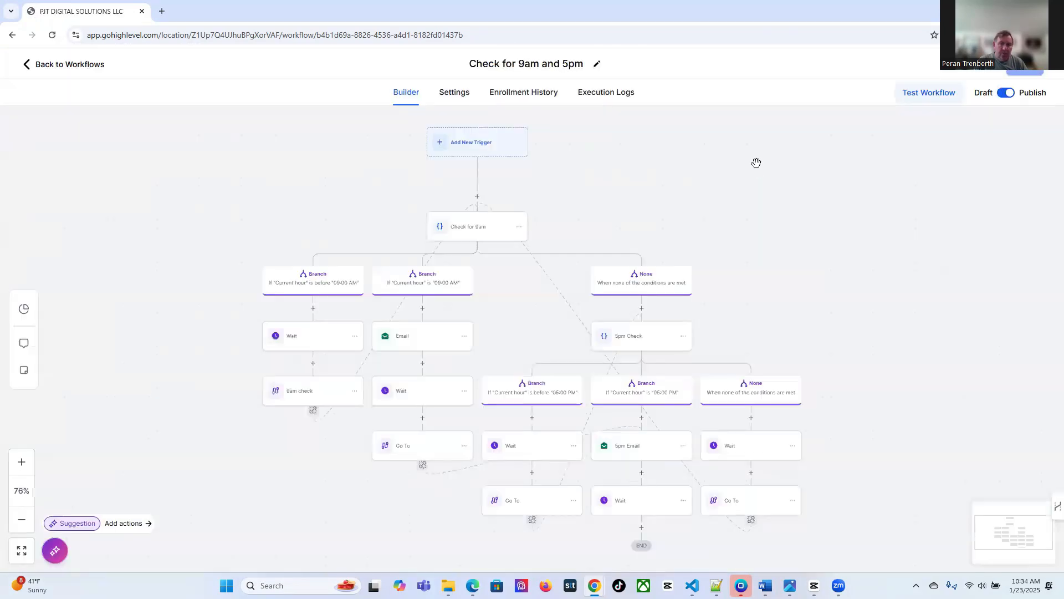
scroll(757, 161, down, 1)
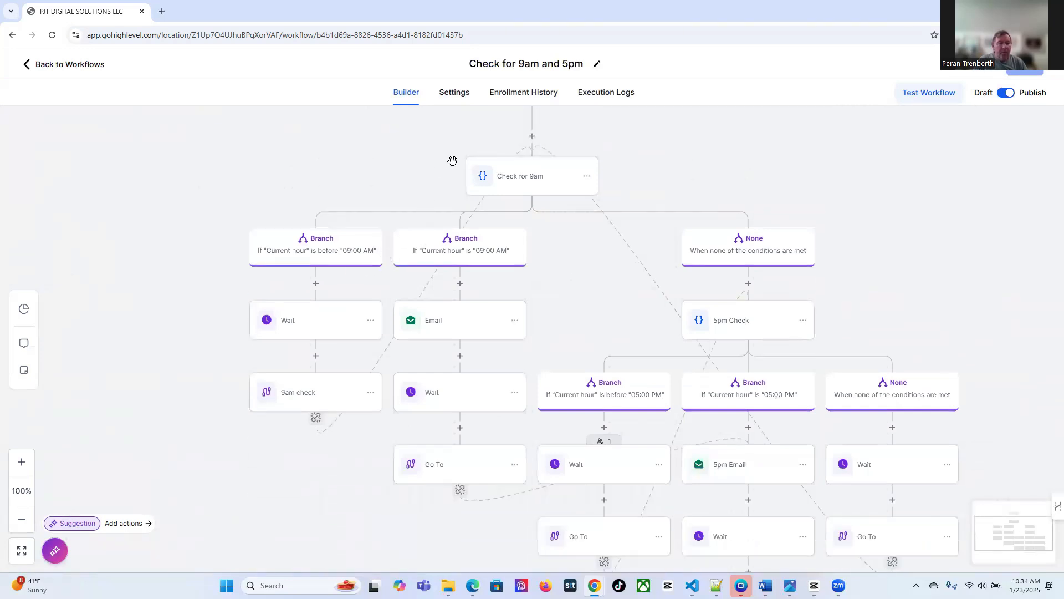
scroll(451, 162, up, 2)
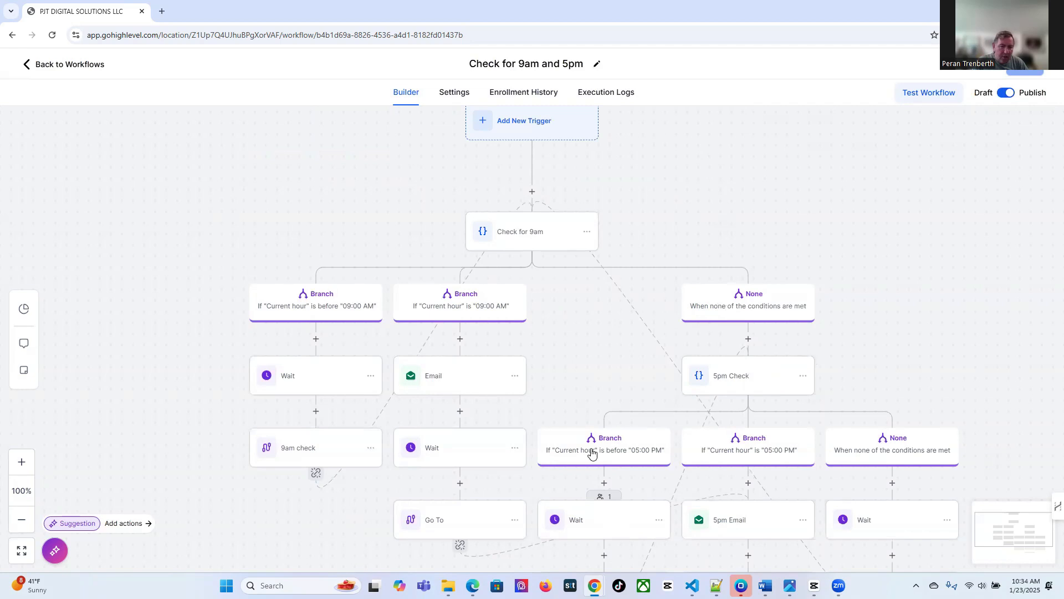
scroll(593, 453, down, 3)
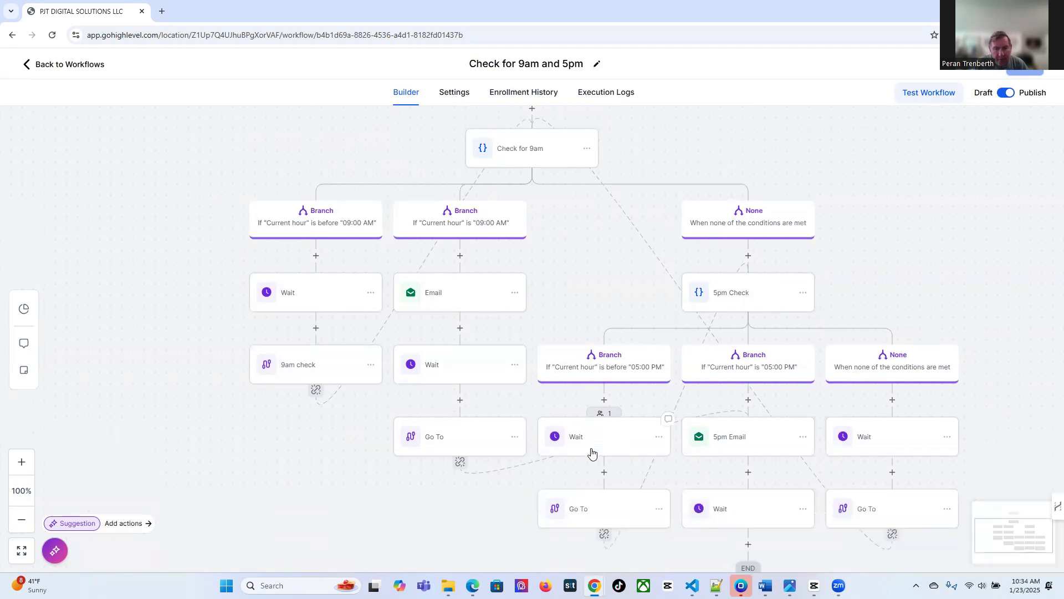
click(610, 415)
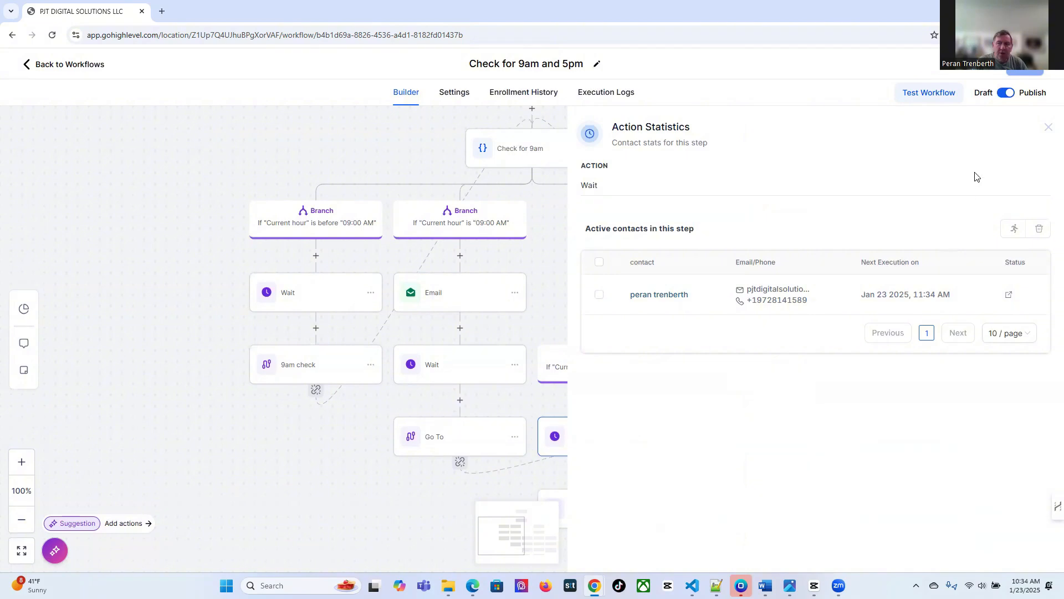
click(1047, 129)
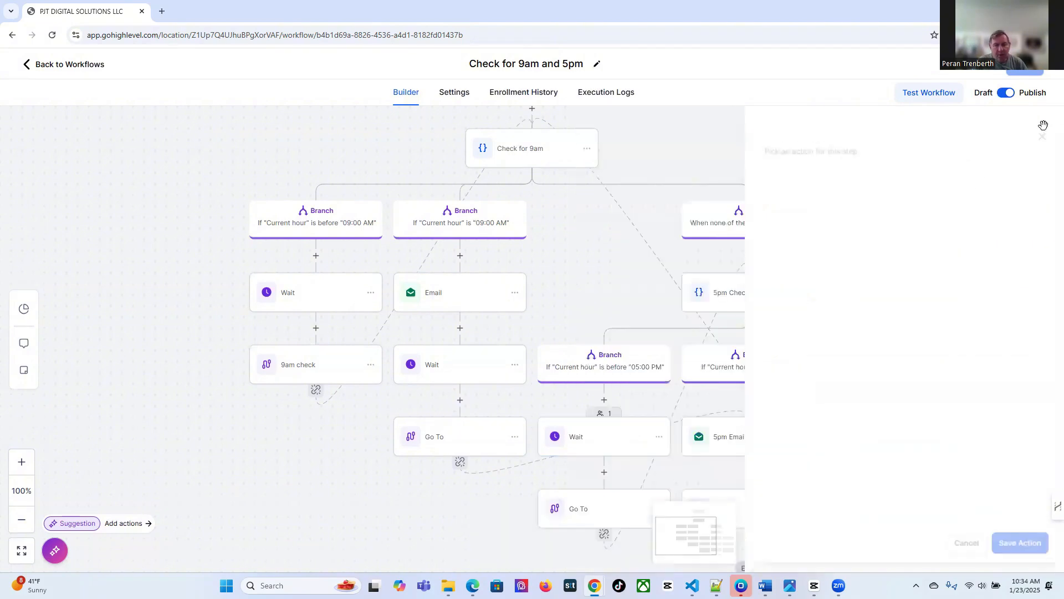